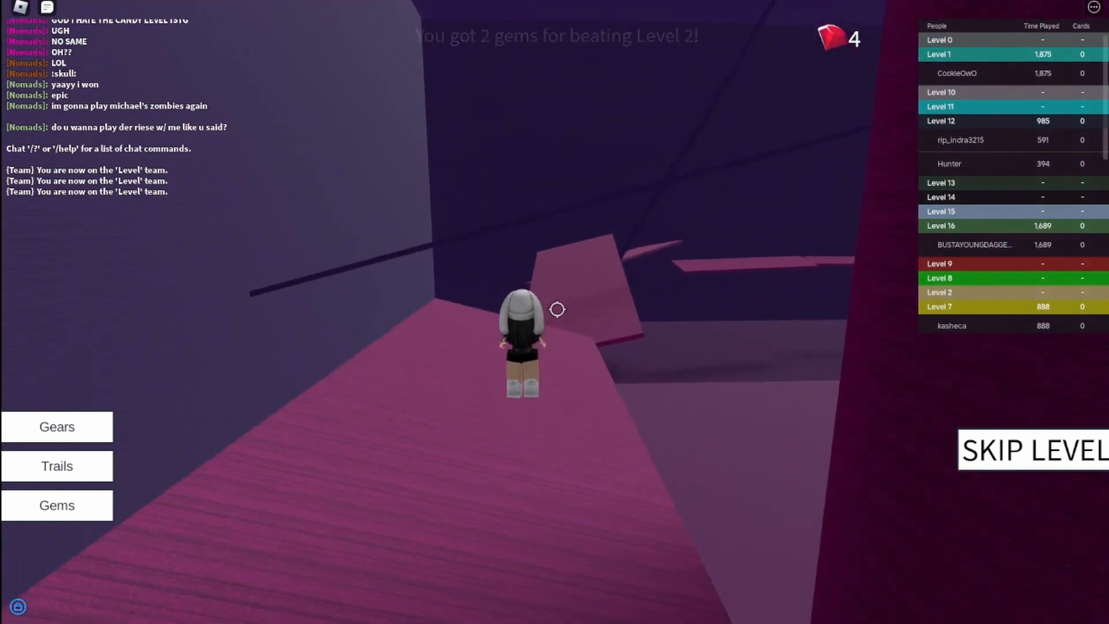
Run and jump the character across the first pink wooden platforms of Level 3 onto the long narrow plank.
key(w)
key(space)
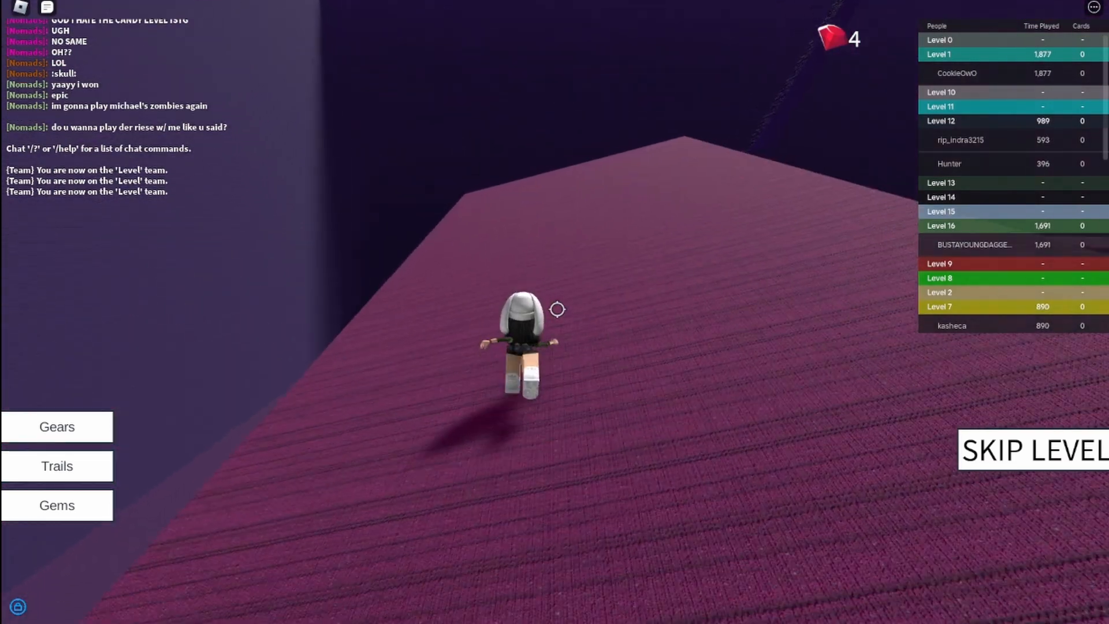
key(w)
key(w)
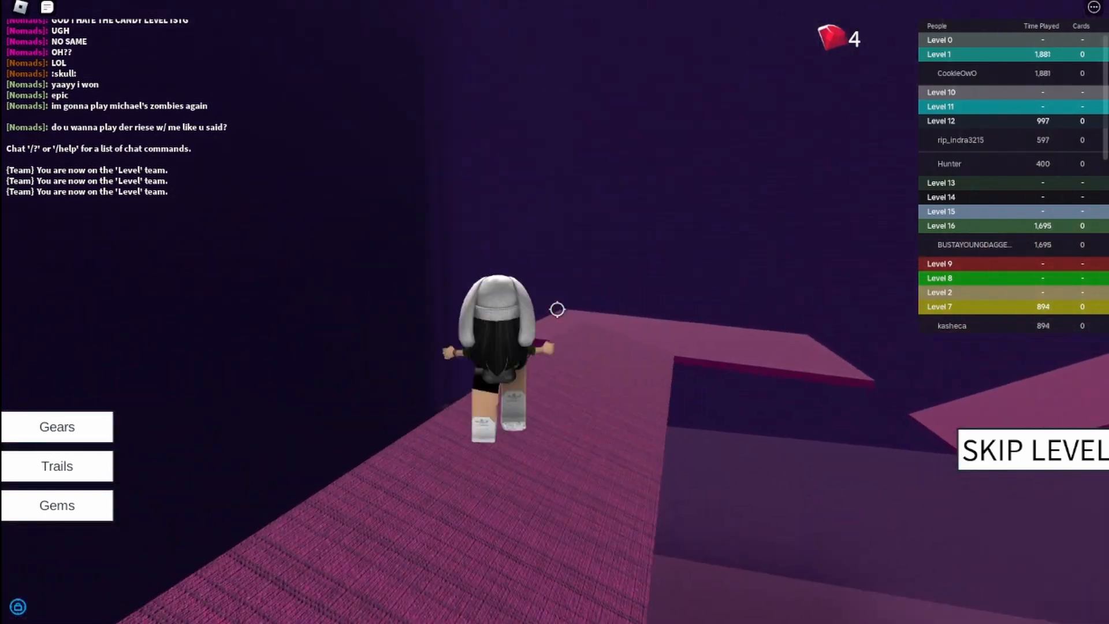
key(w)
key(space)
key(space)
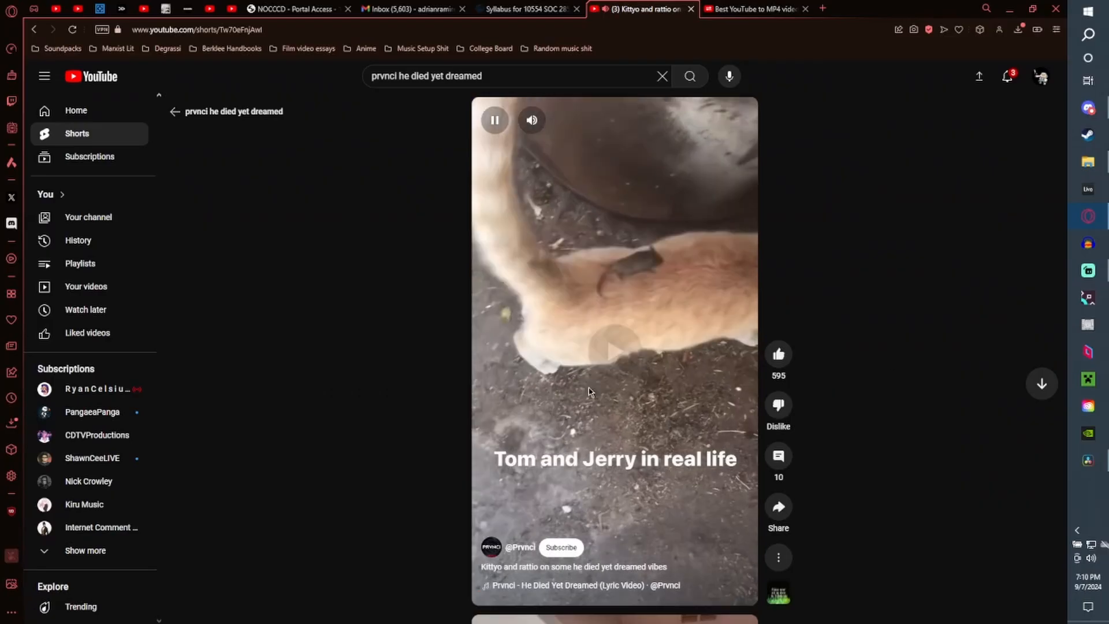
Browse through several YouTube Shorts in the web browser.
scroll(615, 365, down, 1)
scroll(615, 365, down, 1)
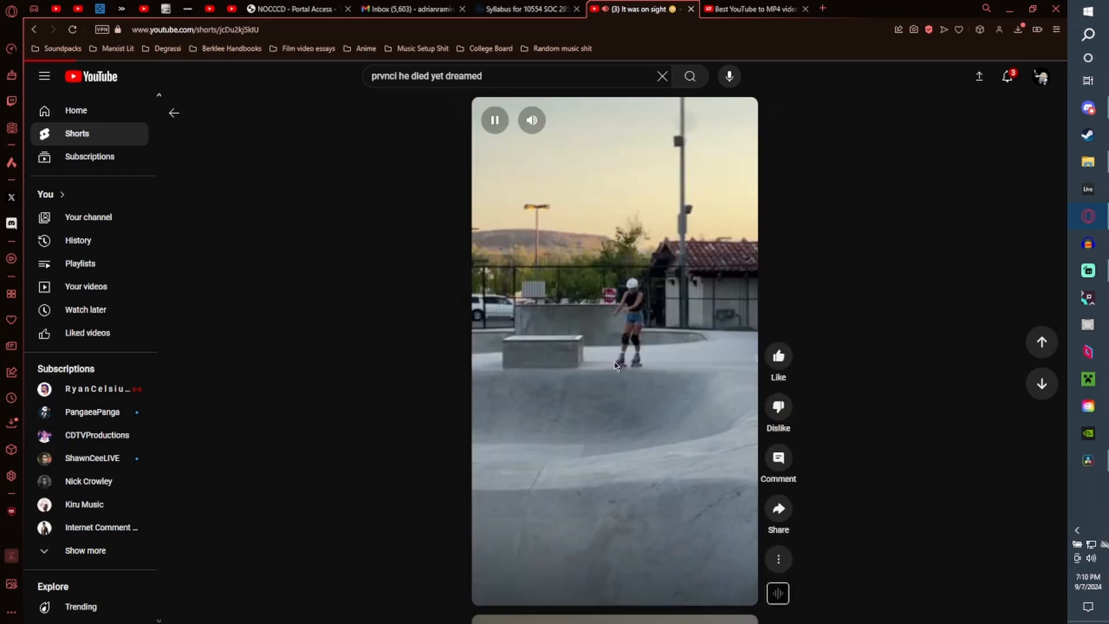
scroll(615, 365, down, 1)
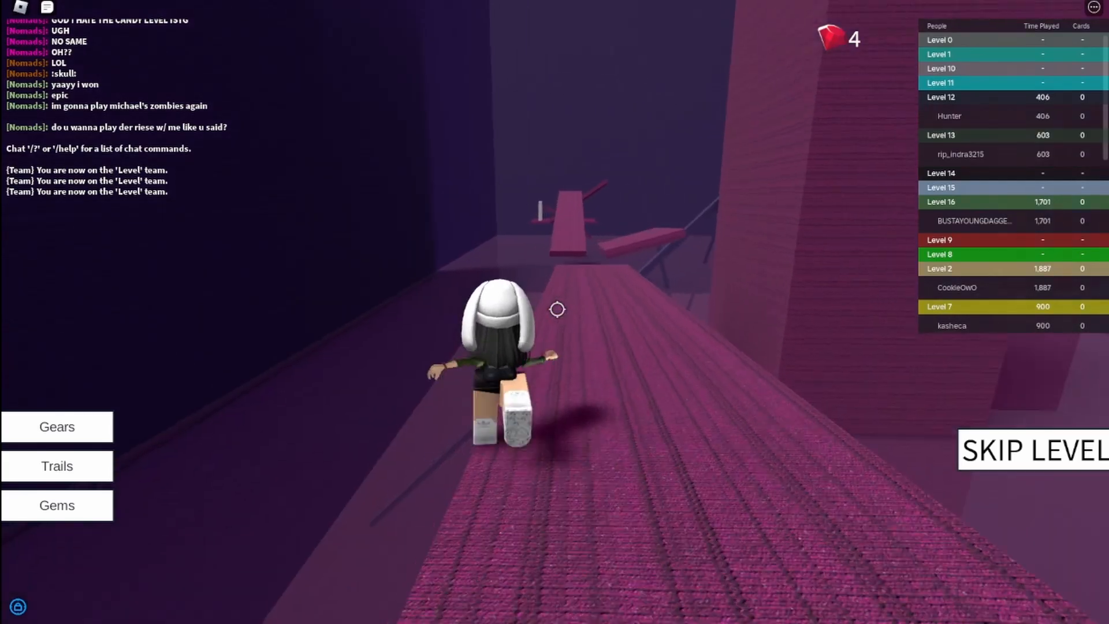
Cross the remaining pink planks and slanted boards to the finish of Level 3.
key(w)
key(space)
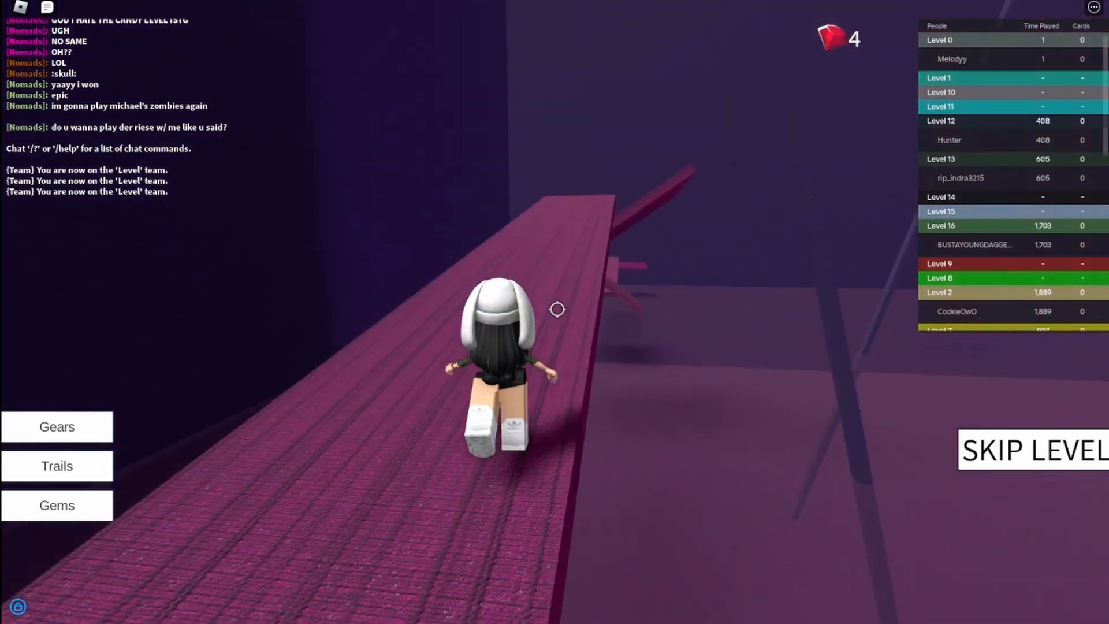
key(w)
key(space)
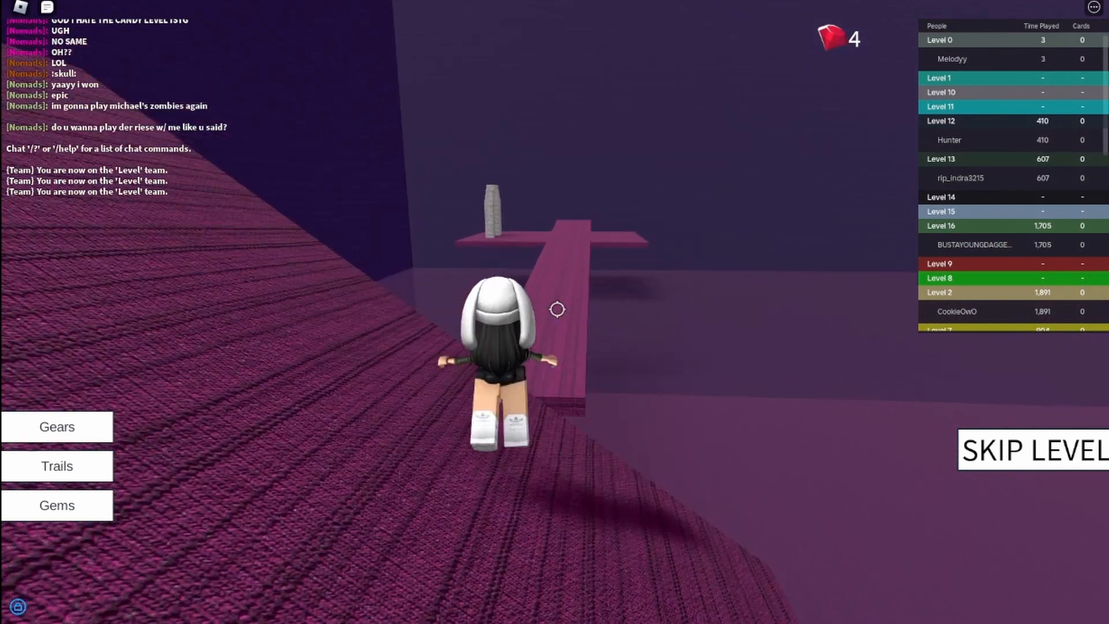
key(w)
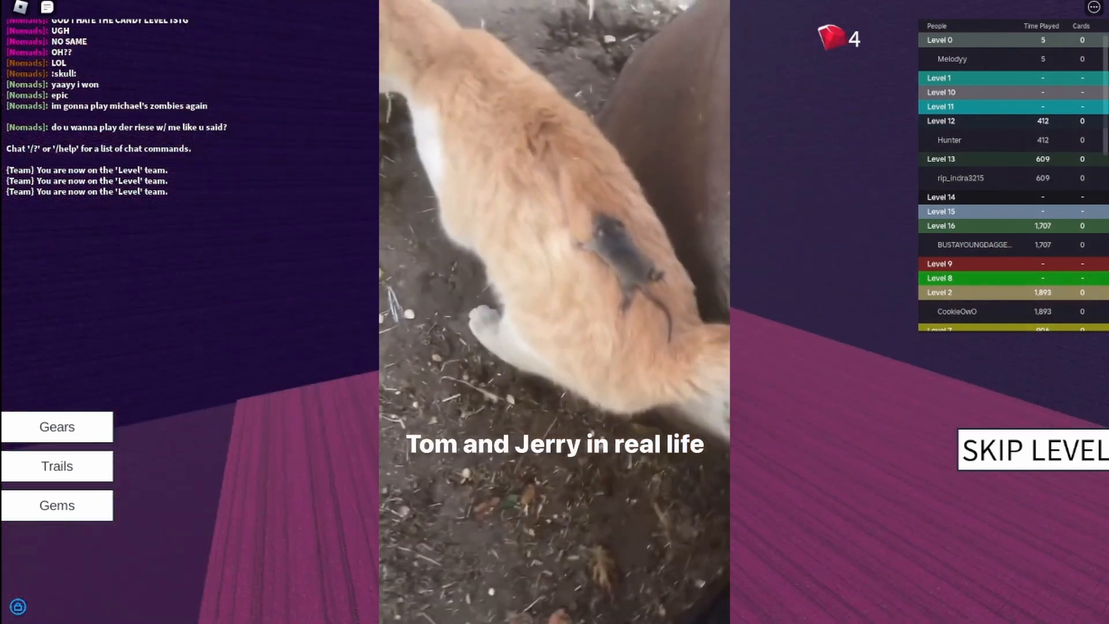
key(w)
key(space)
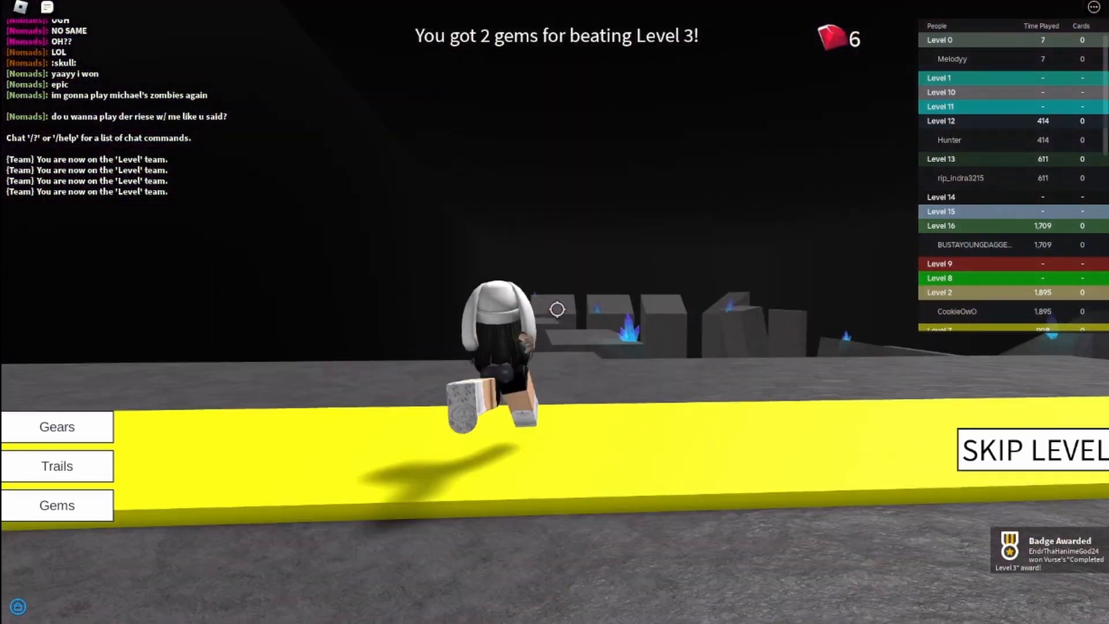
Pass the yellow start line of Level 4 and cross the flat rock blocks onto the sloping rock near the crystals.
key(space)
key(w)
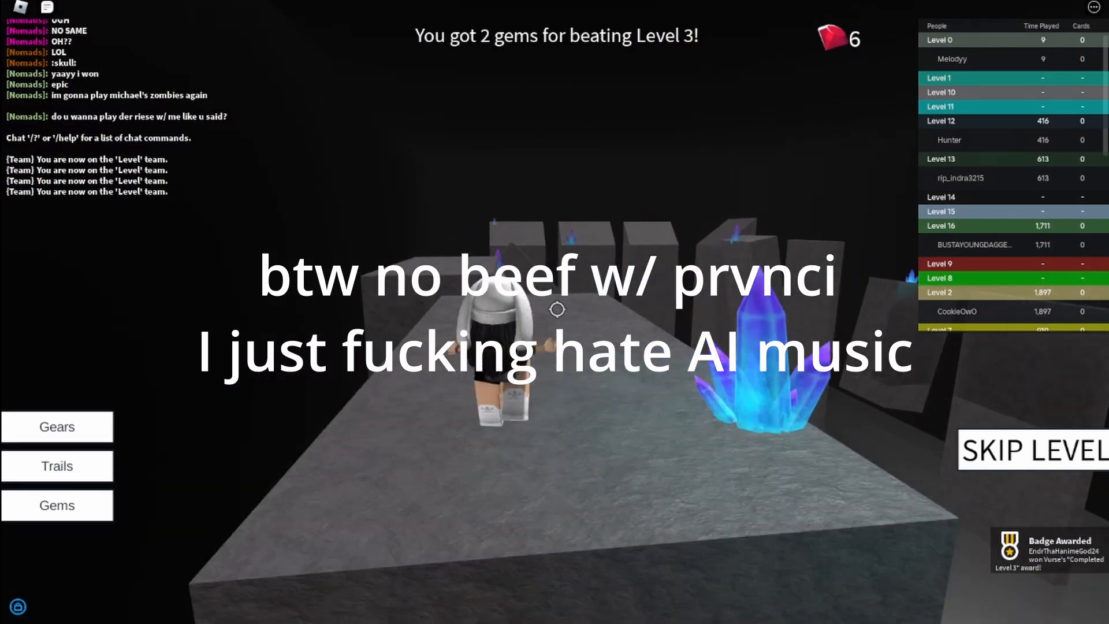
key(w)
key(space)
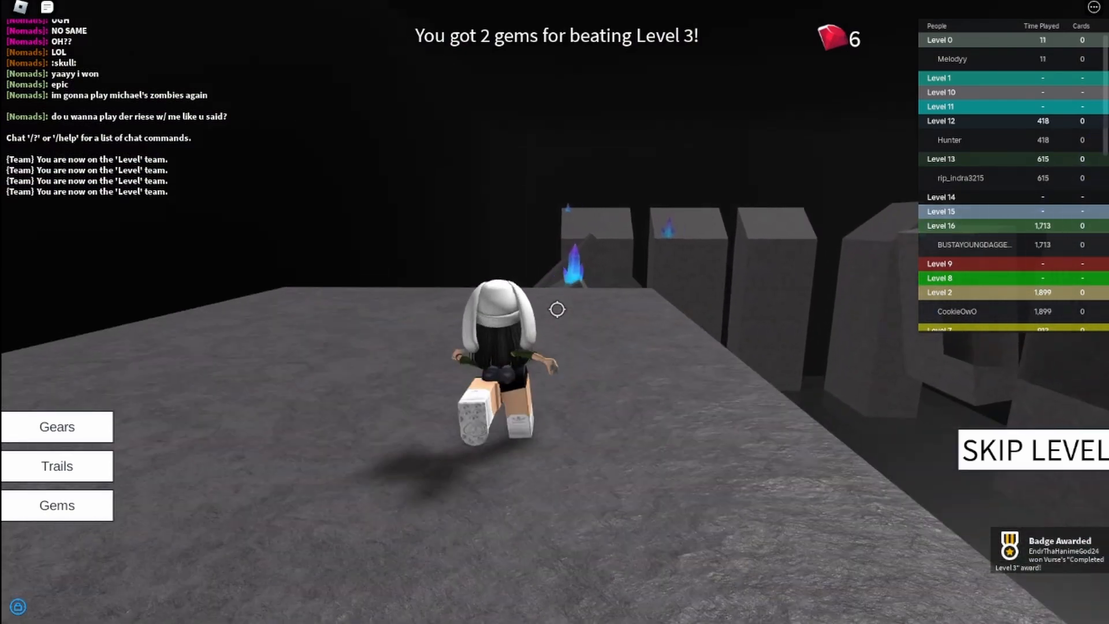
key(space)
key(w)
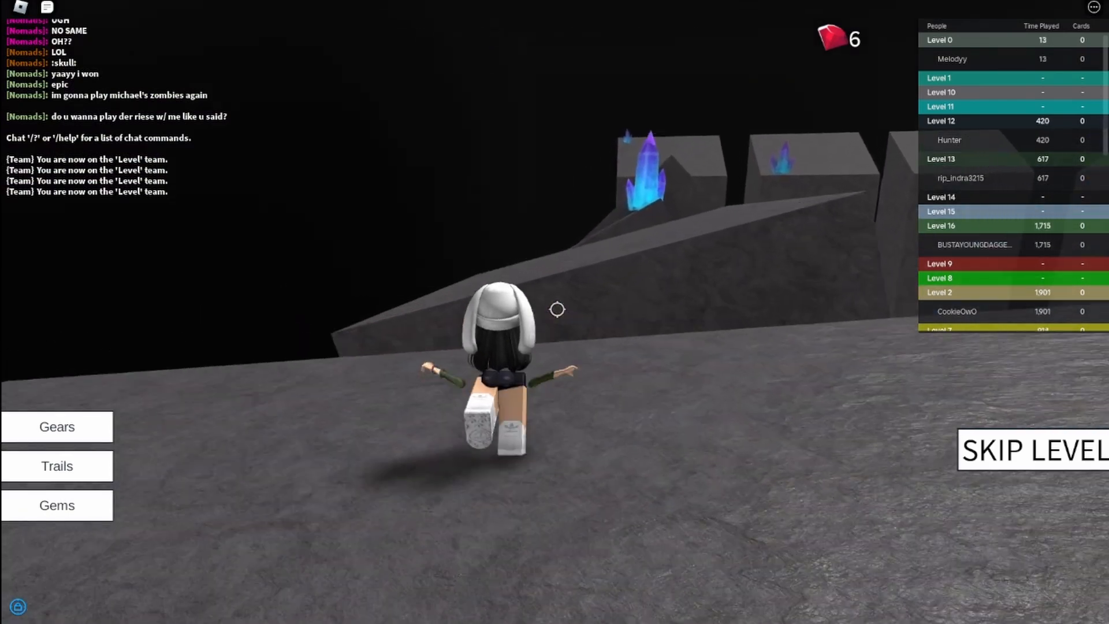
key(w)
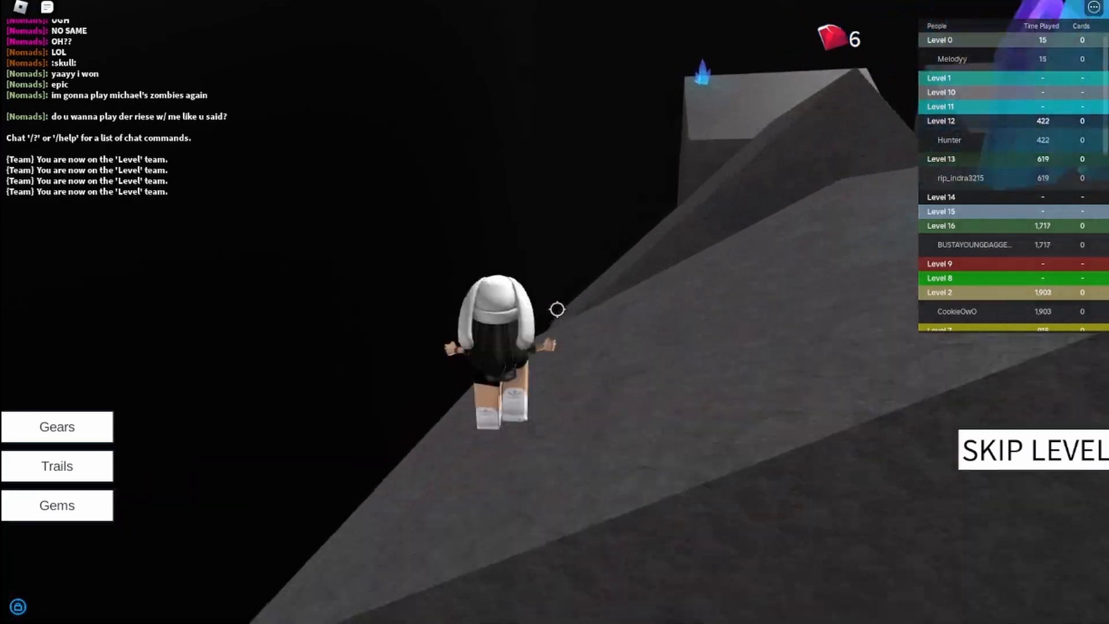
Traverse the steep slanted rocks of the crystal cave, jumping the gaps between them.
key(w)
key(space)
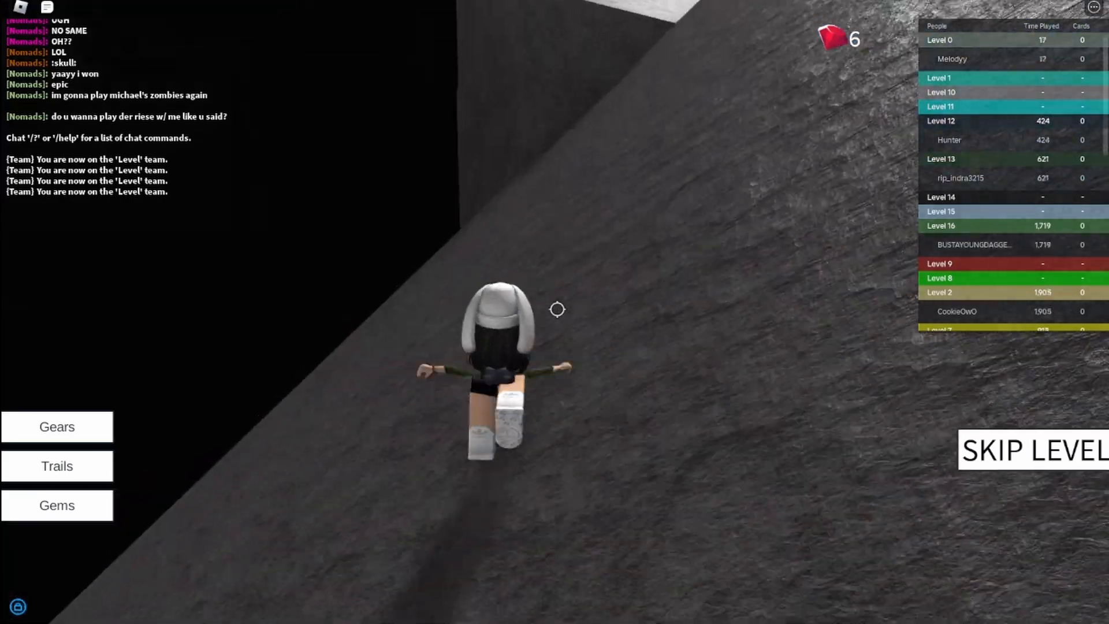
key(w)
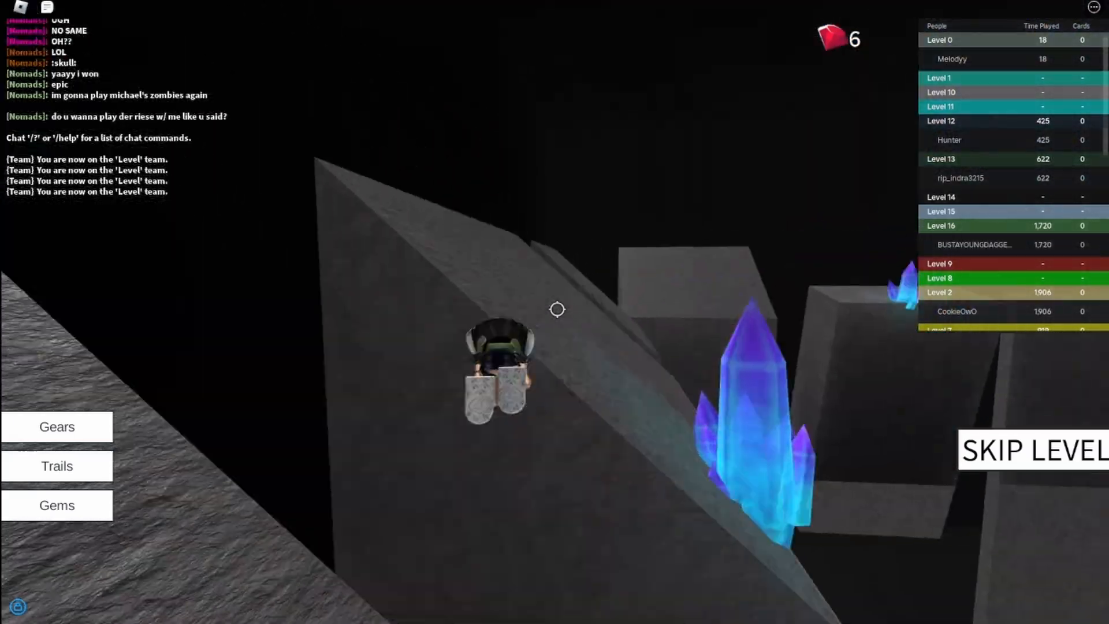
key(w)
key(space)
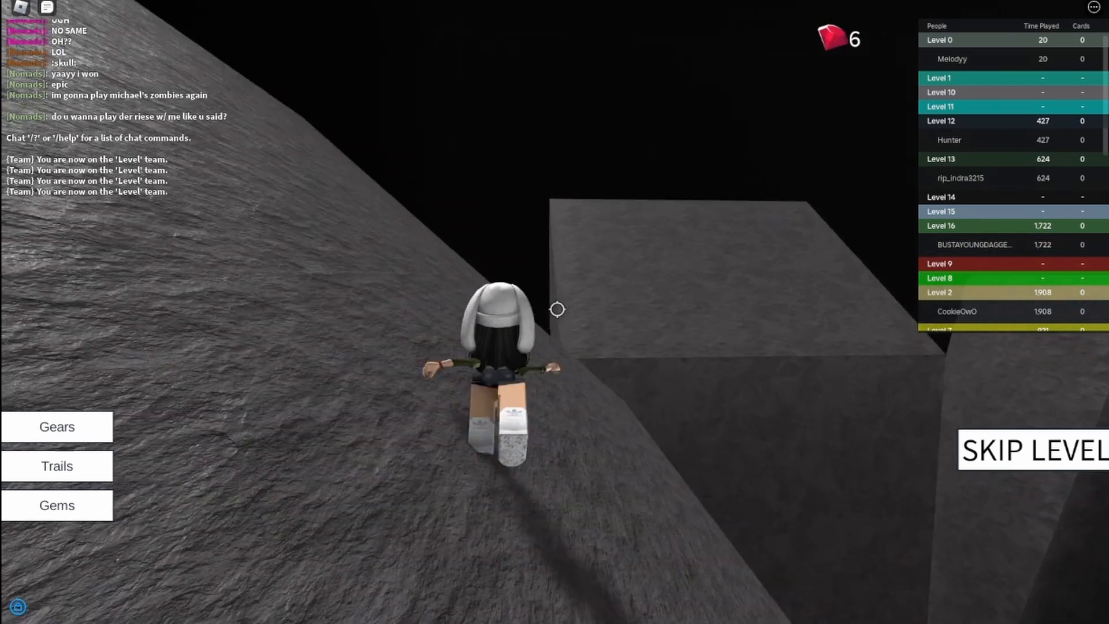
key(w)
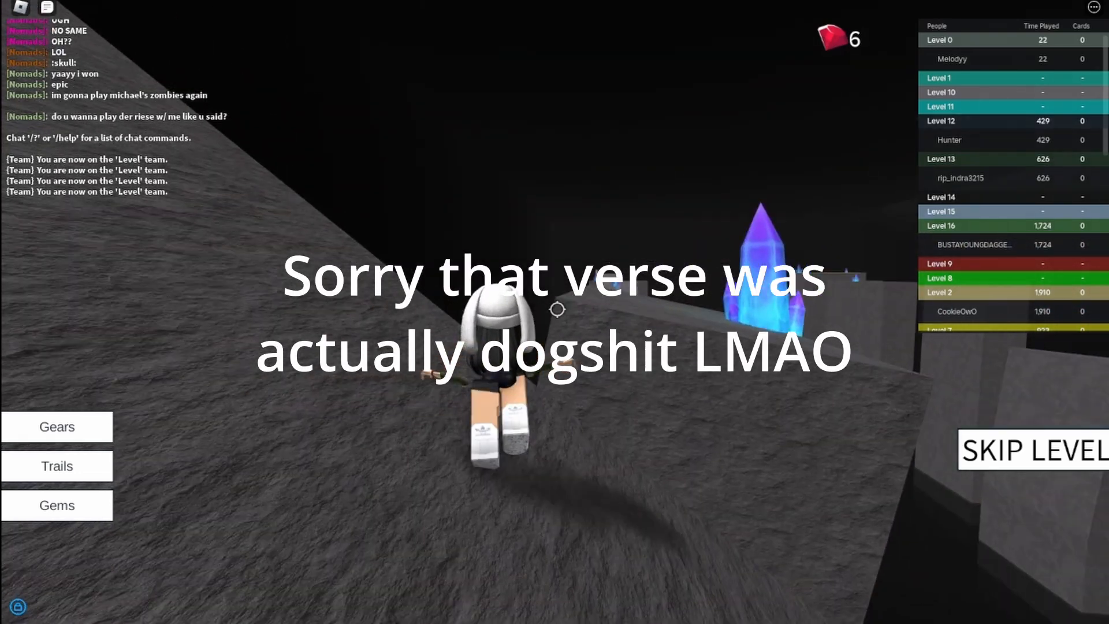
Jump along the narrow stone ledges and pillars toward the sloped rock with the large crystal.
key(space)
key(w)
key(space)
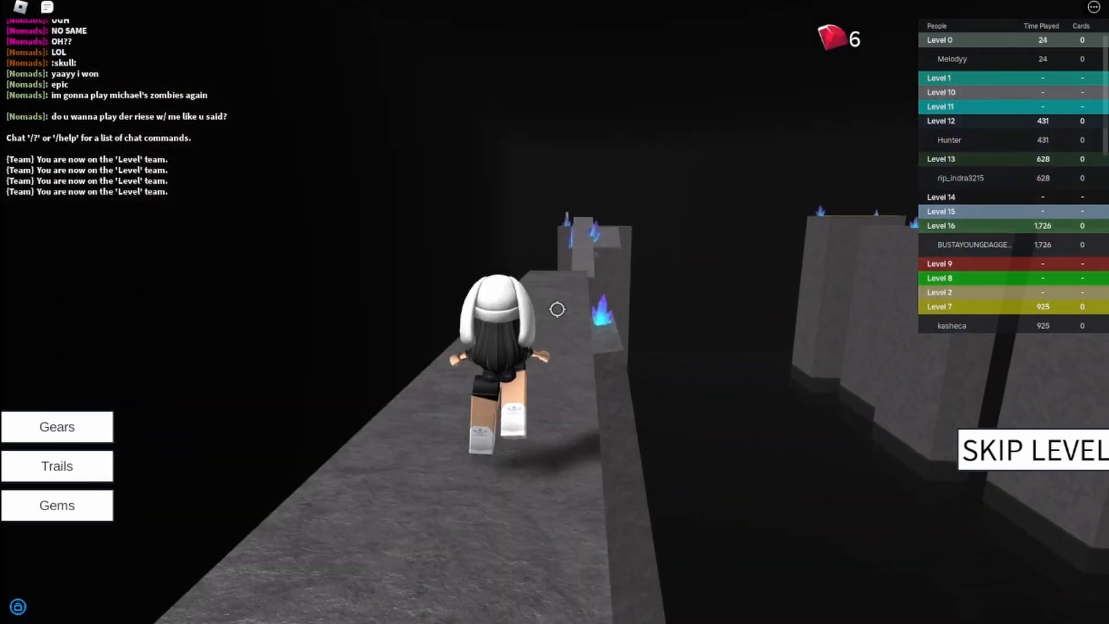
key(w)
key(space)
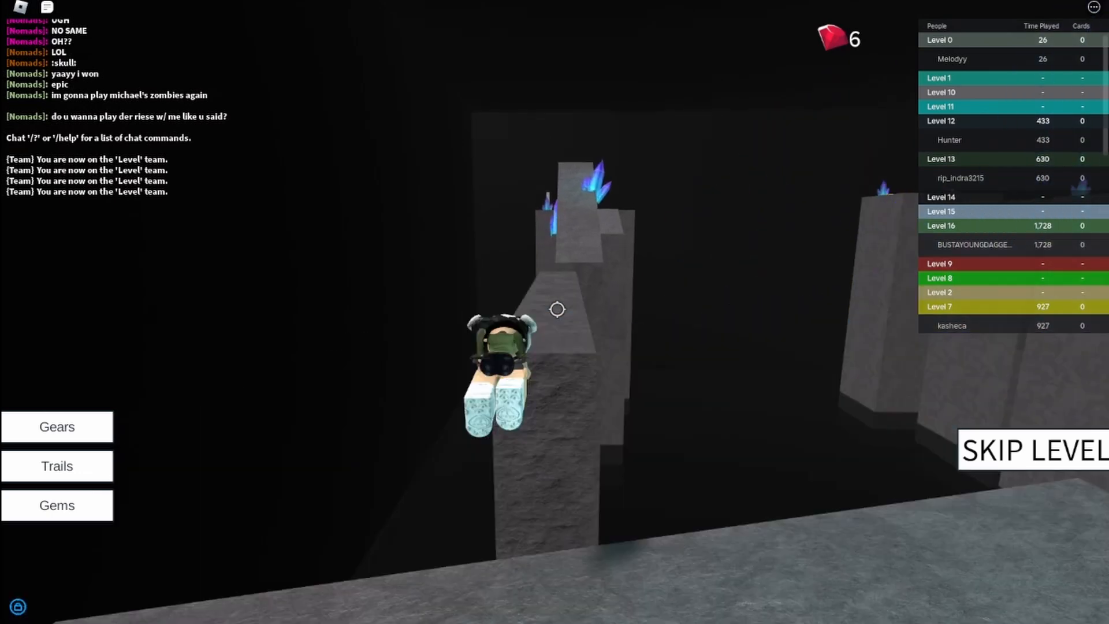
key(w)
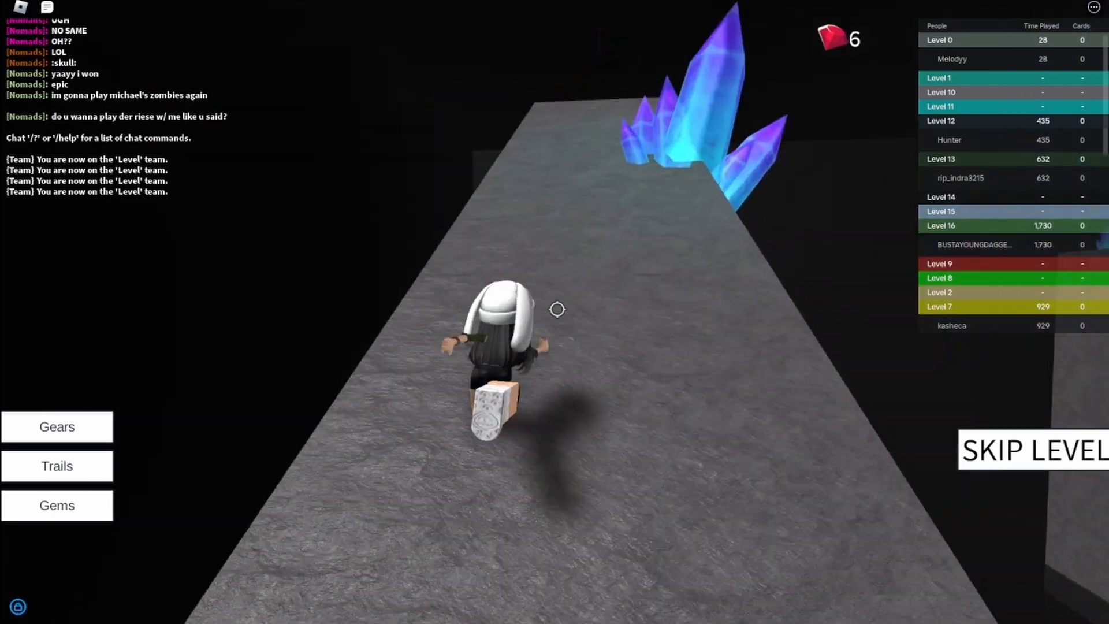
Climb the last rock blocks and go through the turquoise arch to finish Level 4.
key(space)
key(w)
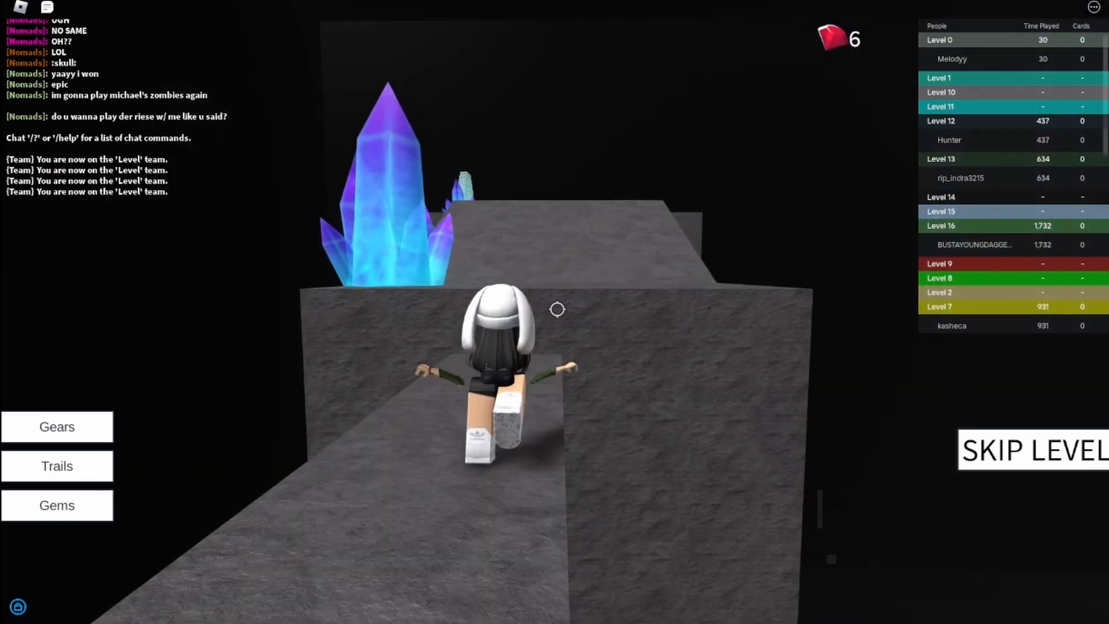
key(w)
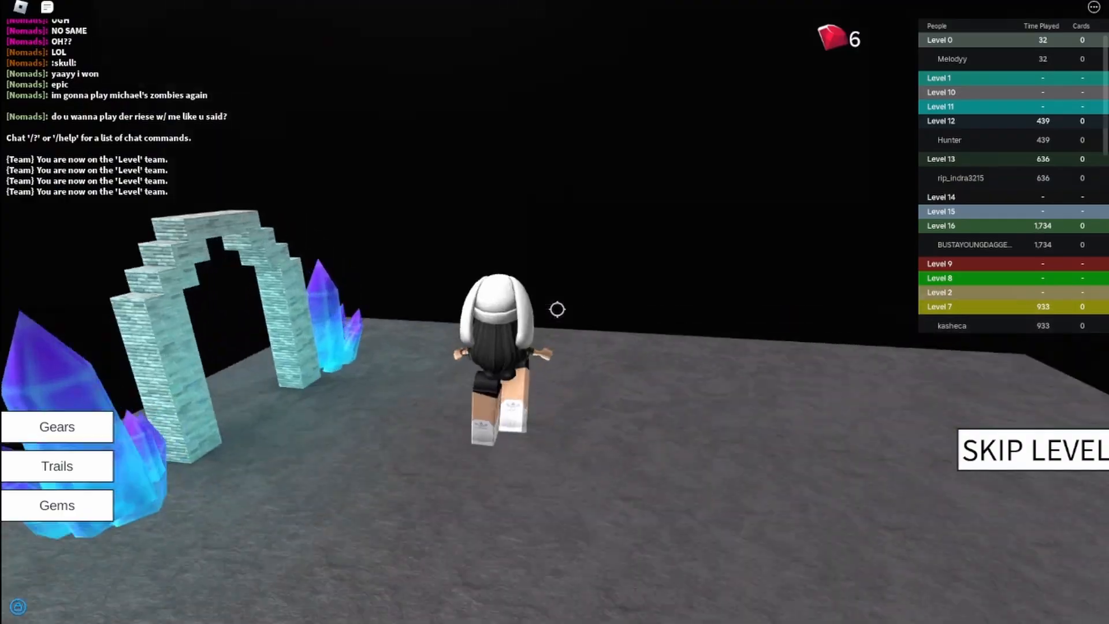
key(w)
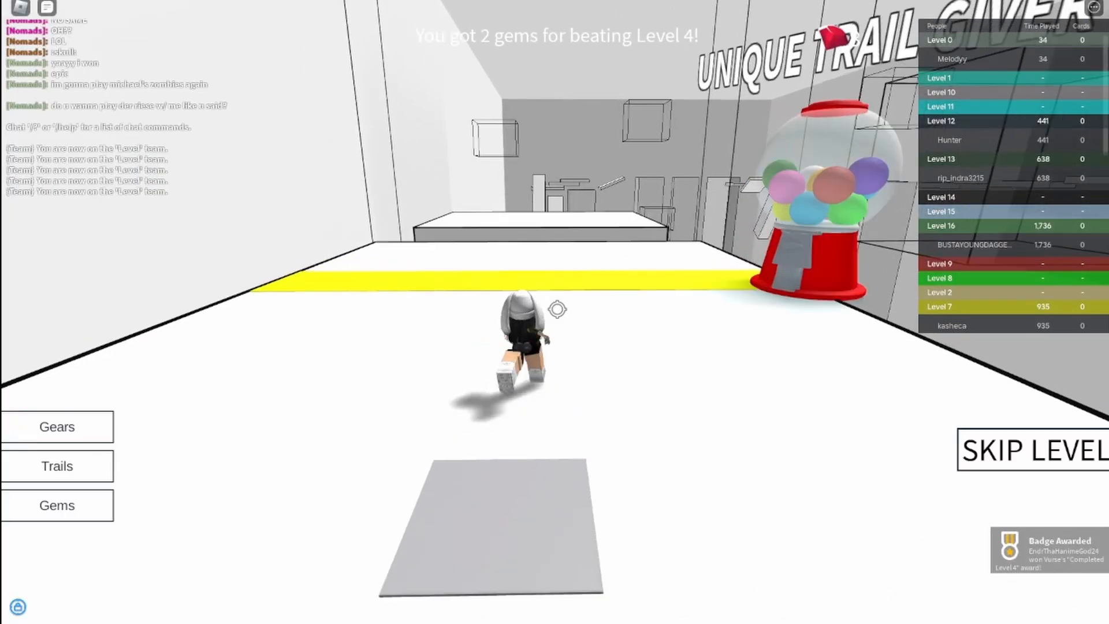
Cross the yellow start line and the white blocks of Level 5 to the narrow inclined beam.
key(w)
key(space)
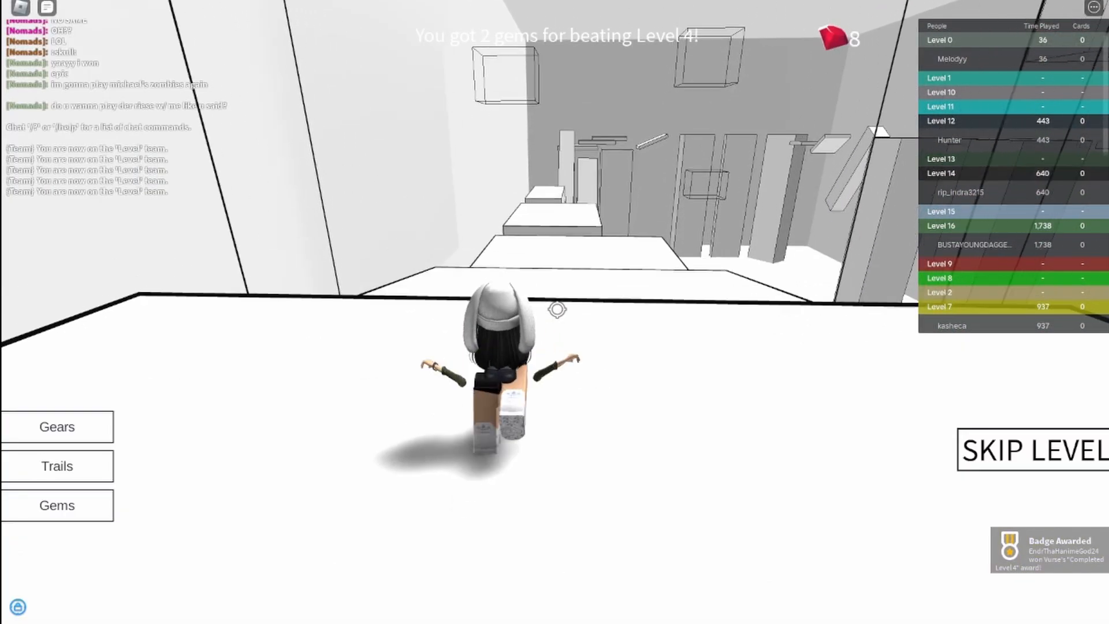
key(w)
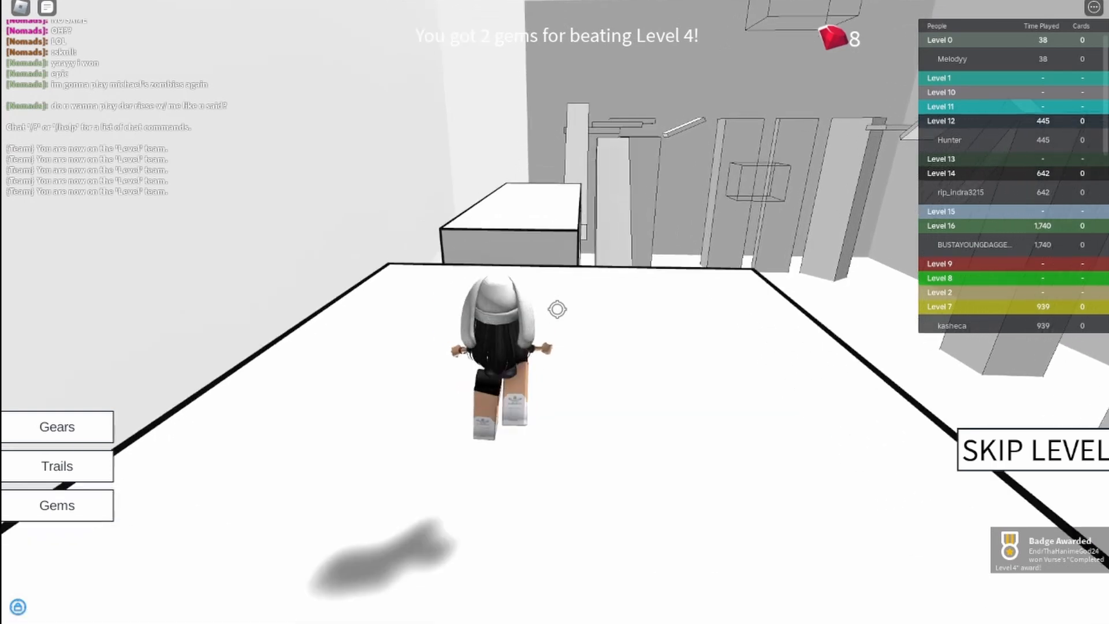
key(w)
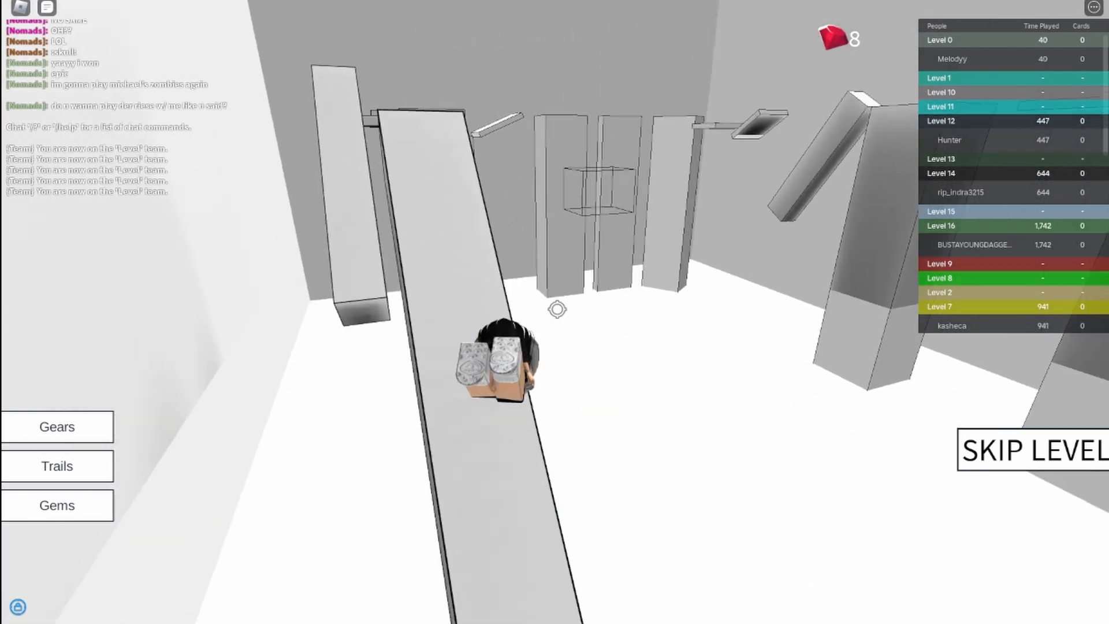
Move along the narrow white beams and jump toward the flat slabs resting on pillars.
key(w)
key(space)
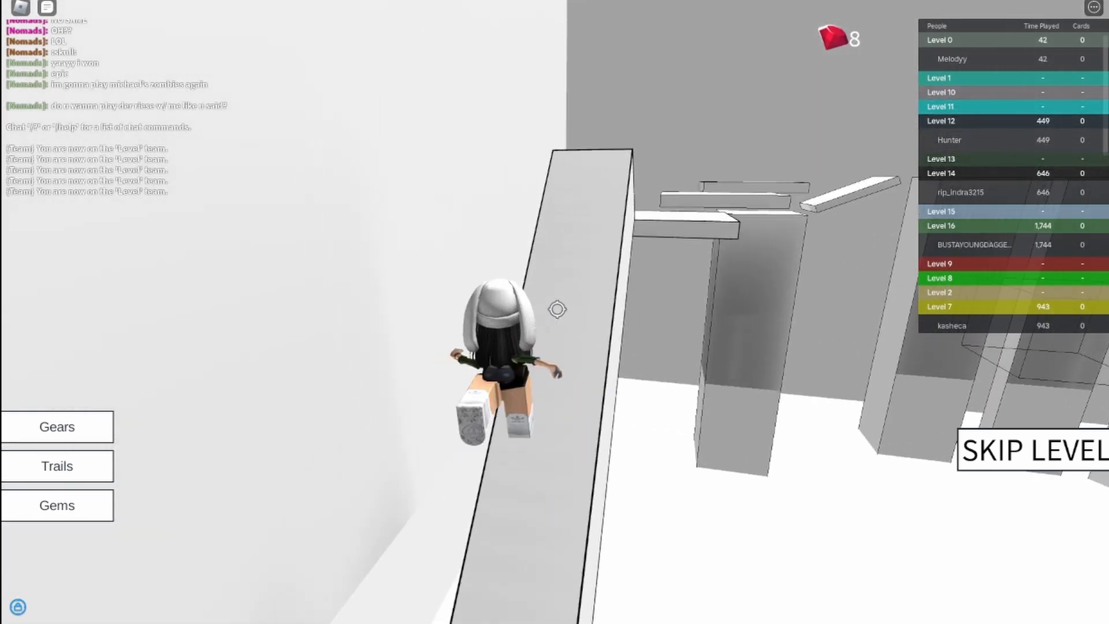
key(w)
key(space)
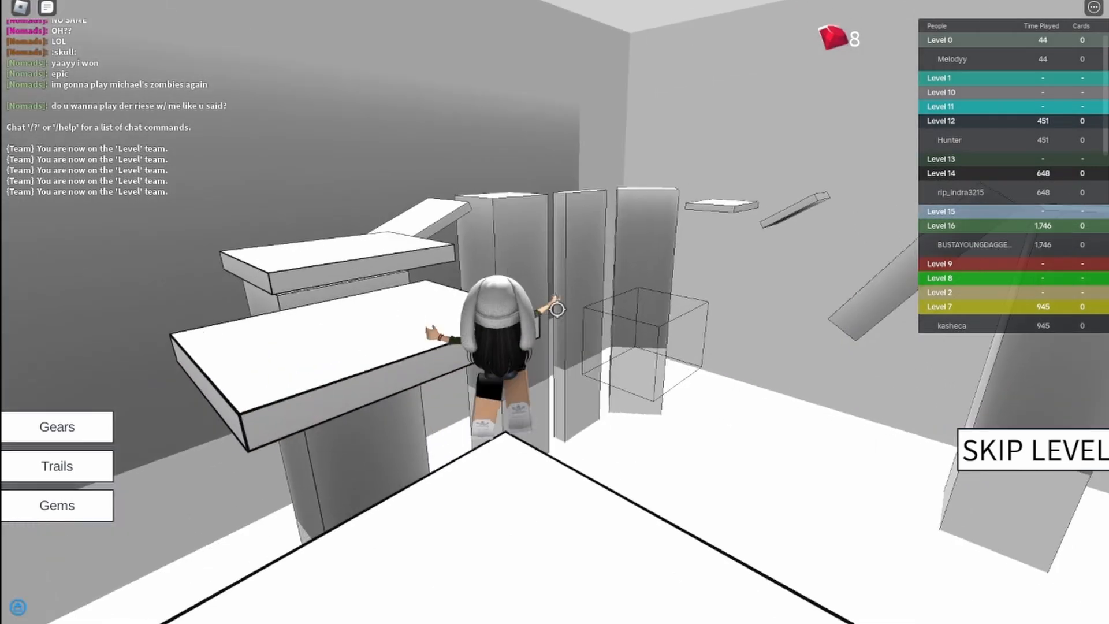
Hop over the white slabs and tilted boards between the tall pillars toward the far wall.
key(w)
key(space)
key(space)
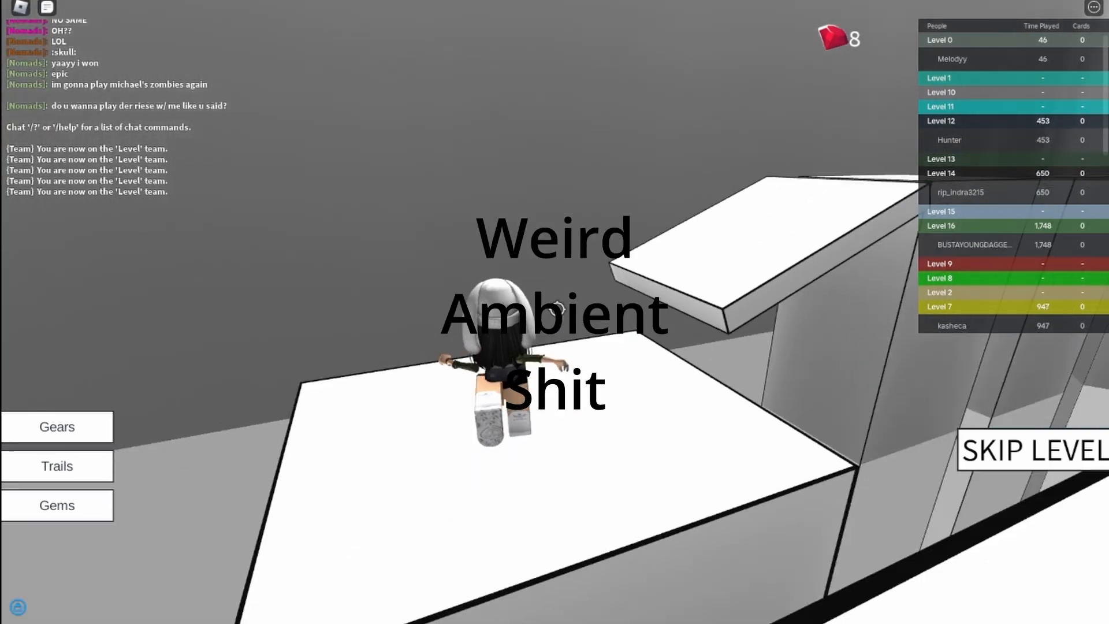
key(w)
key(space)
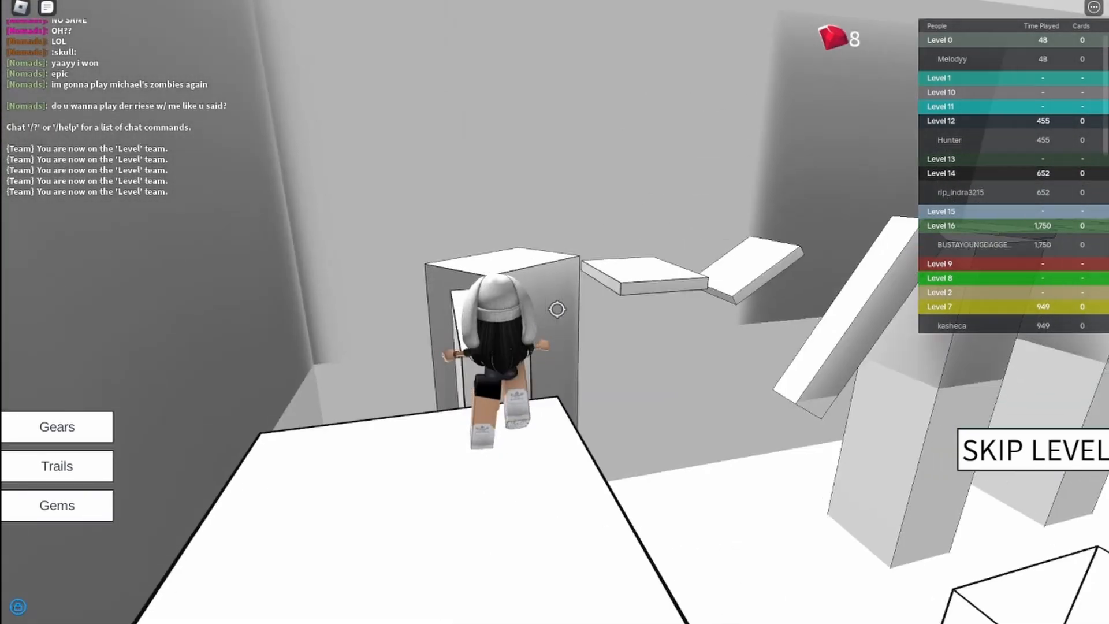
key(w)
key(space)
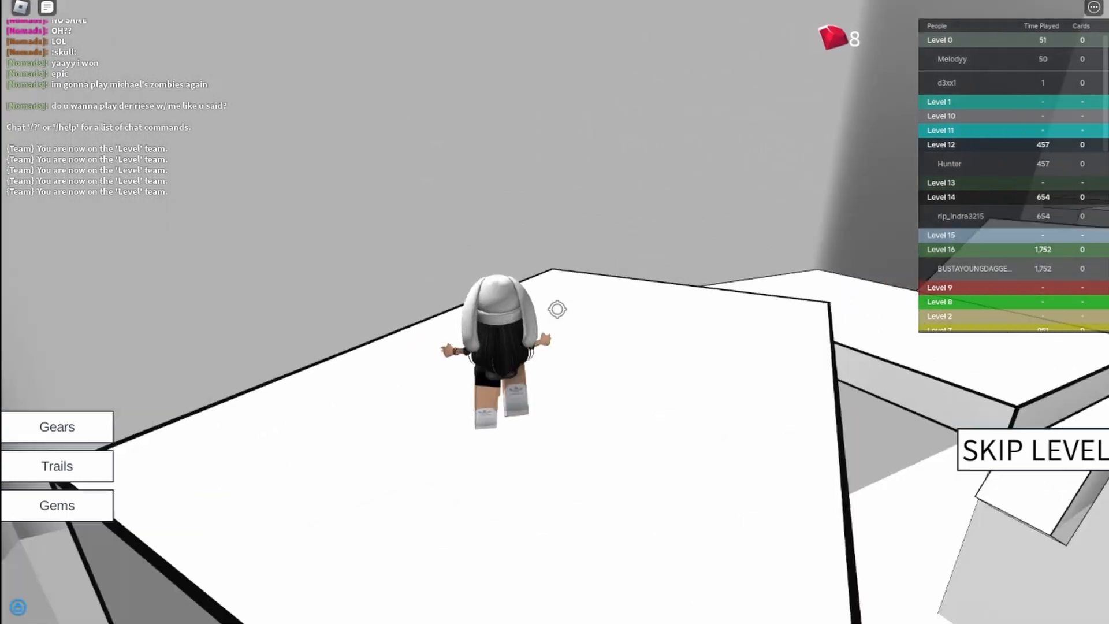
key(w)
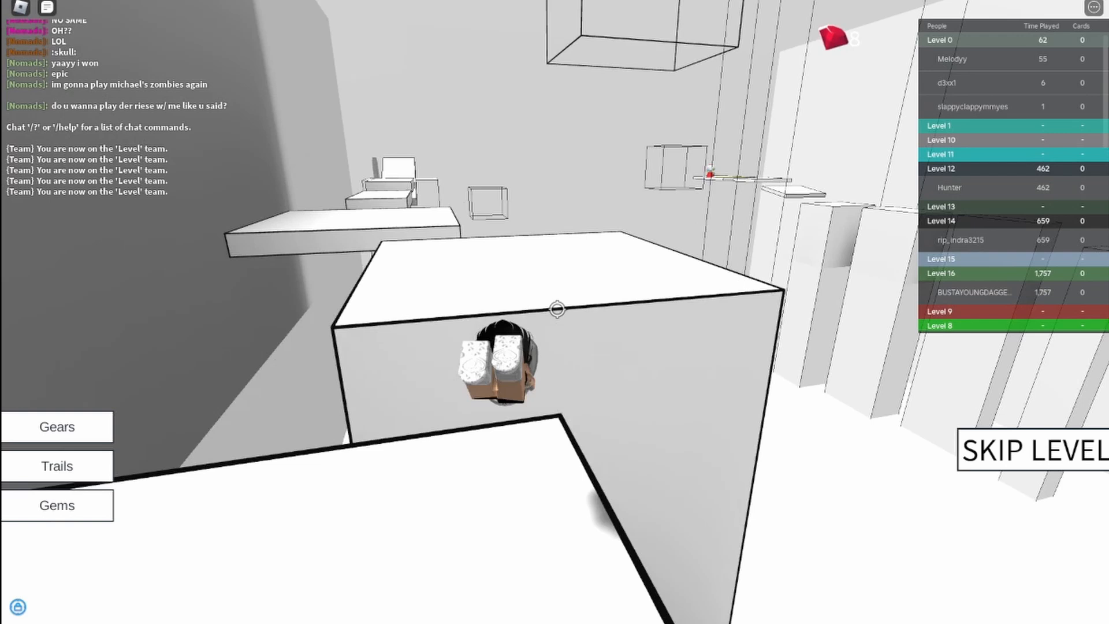
Cross the final white platforms and narrow beam to the grey brick arch to finish Level 5.
key(w)
key(space)
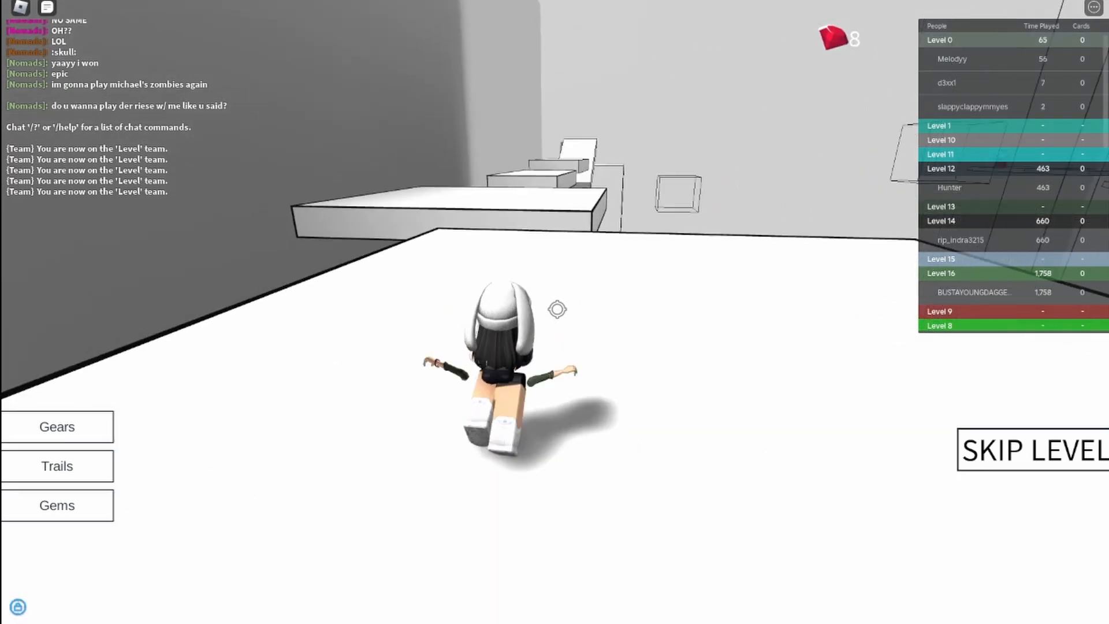
key(w)
key(w)
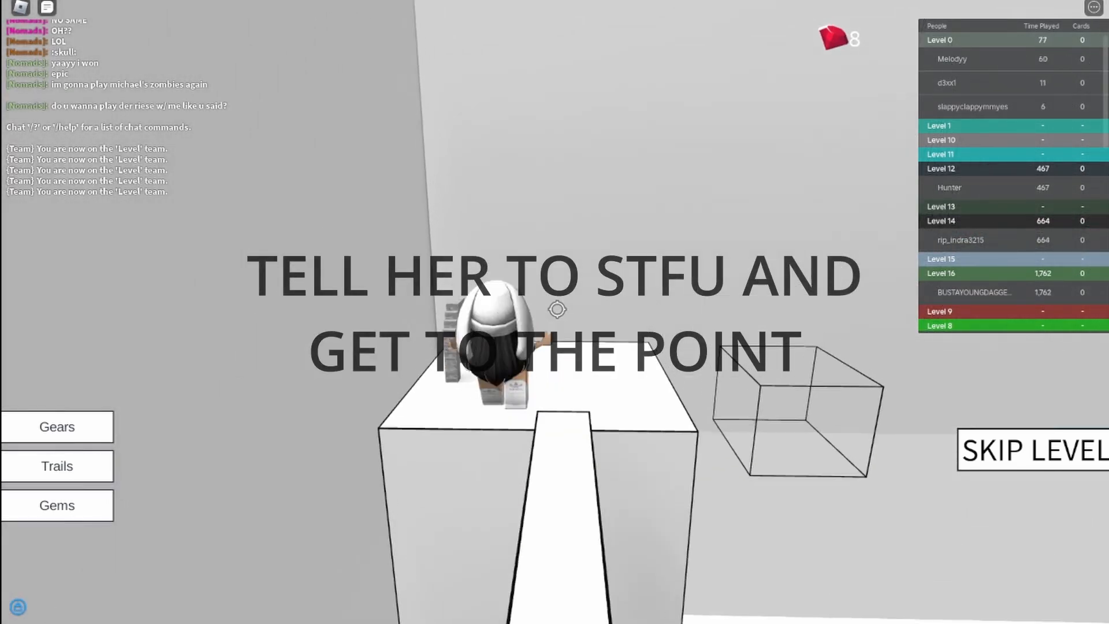
key(w)
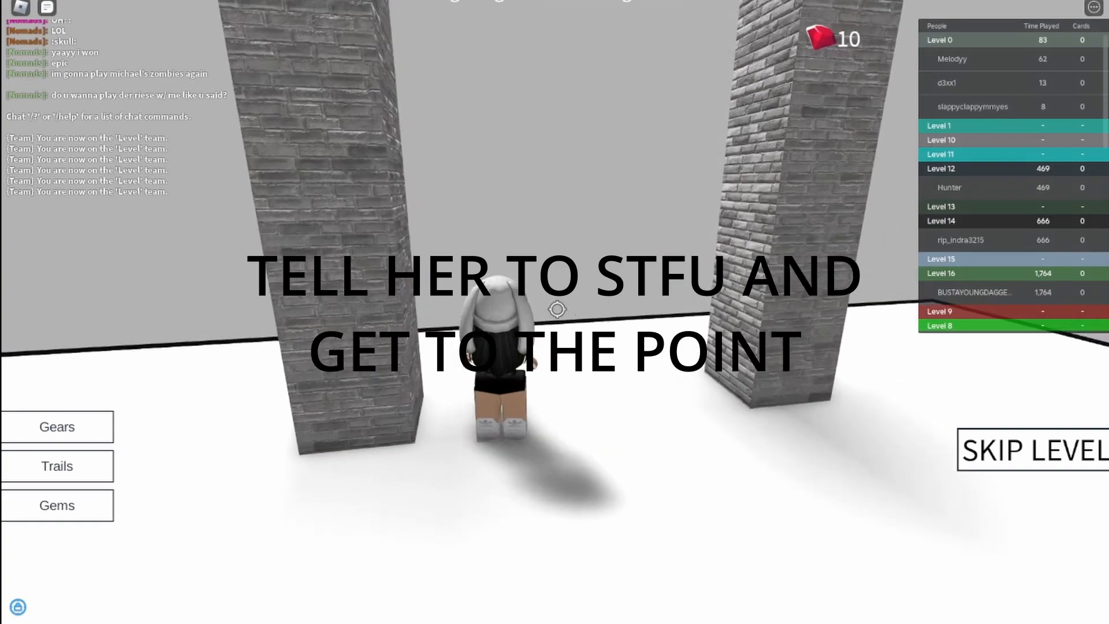
Leave through the grey brick arch into Level 6 and cross the pale ice platforms over the water toward the ramp.
key(w)
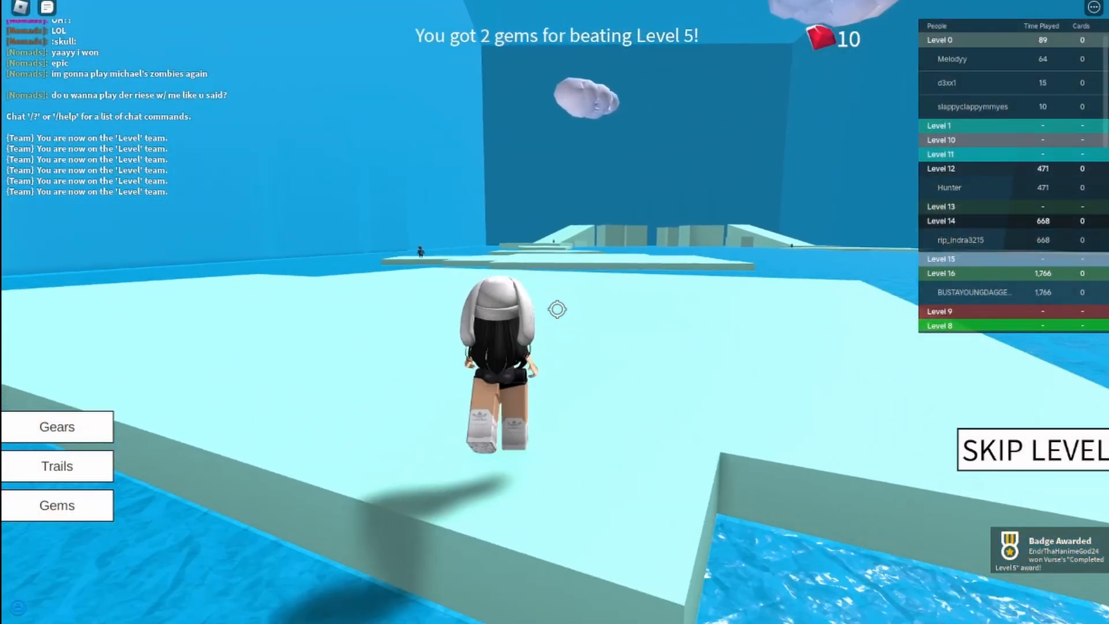
key(w)
key(space)
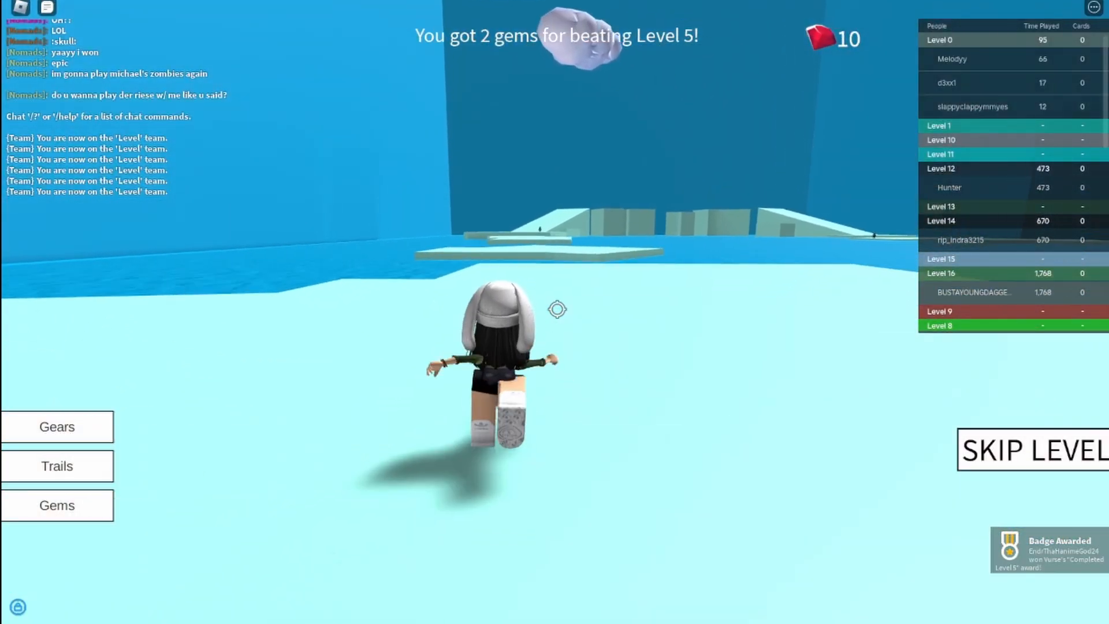
key(w)
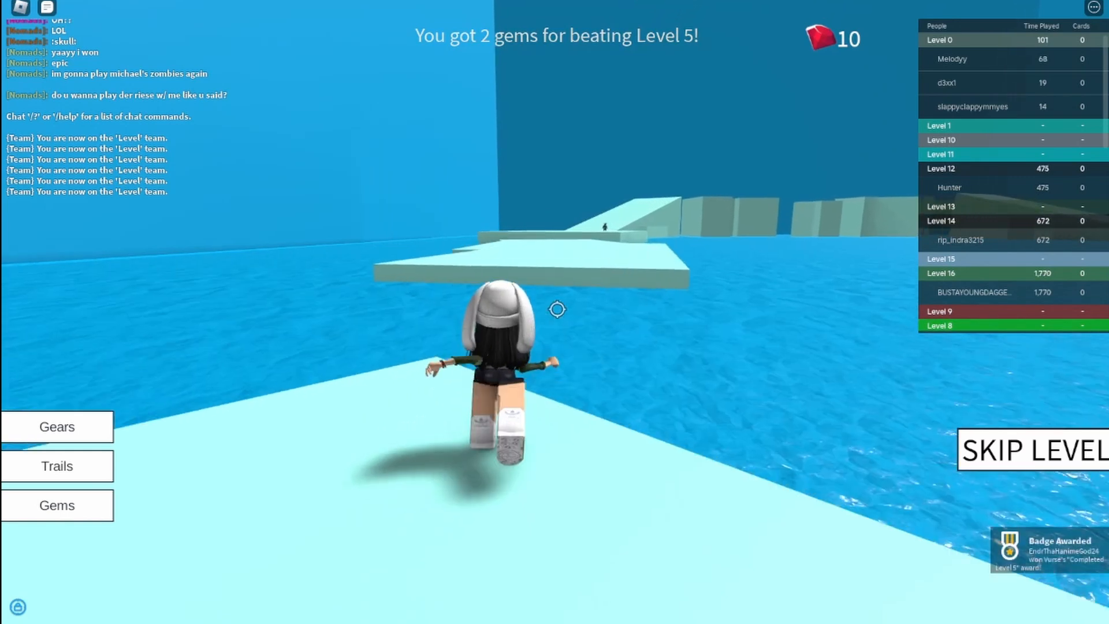
key(w)
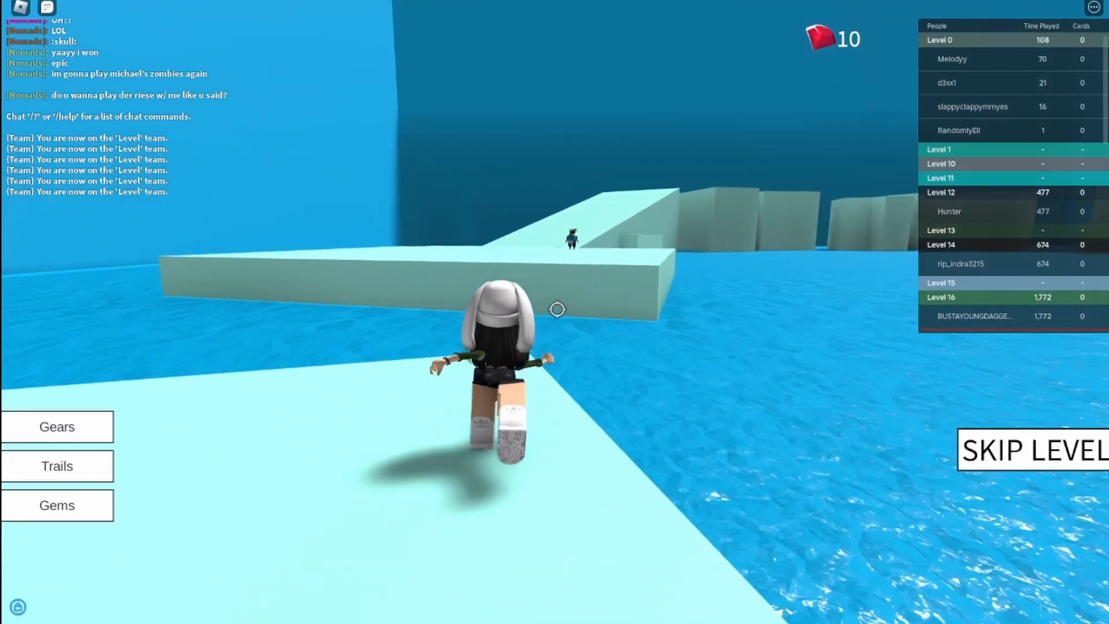
Climb the pale ramp and jump across the tall blocks down to the low ice floes beyond.
key(w)
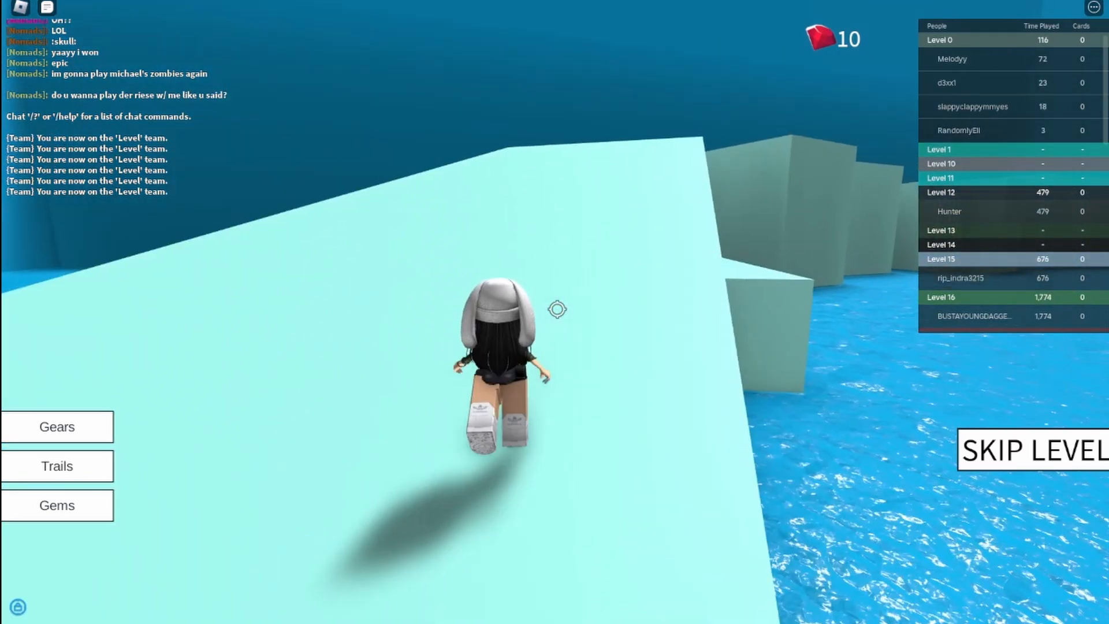
key(w)
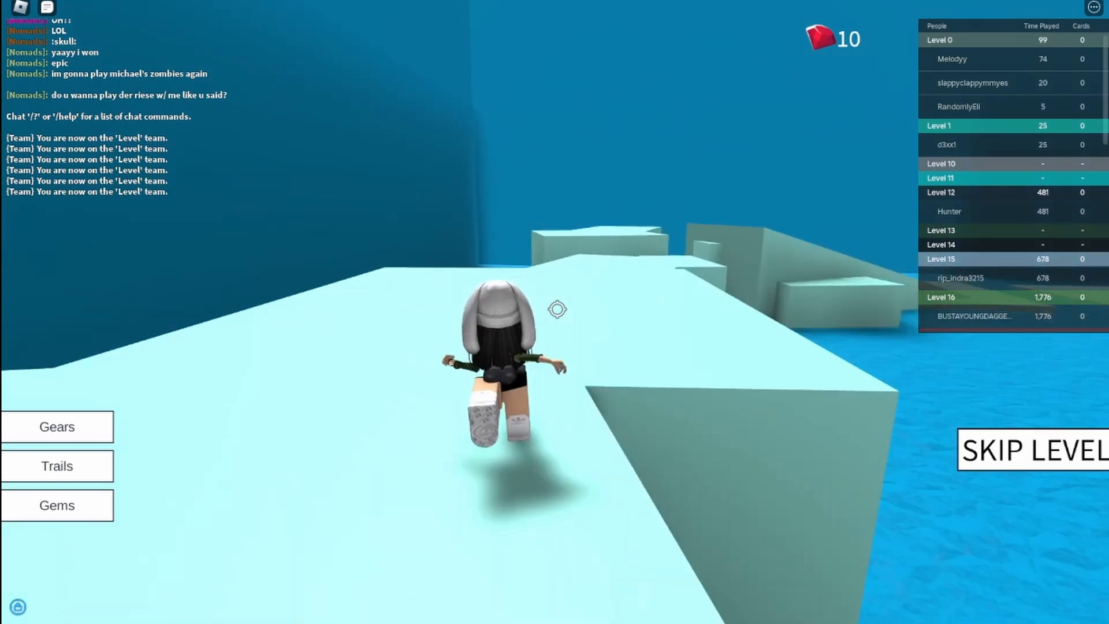
key(w)
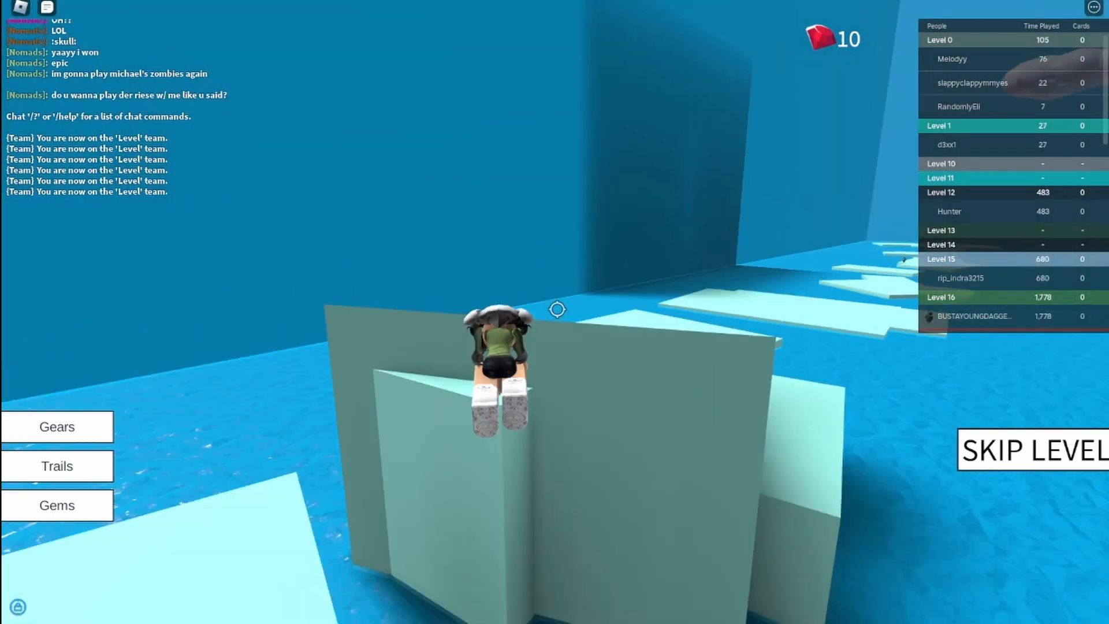
key(w)
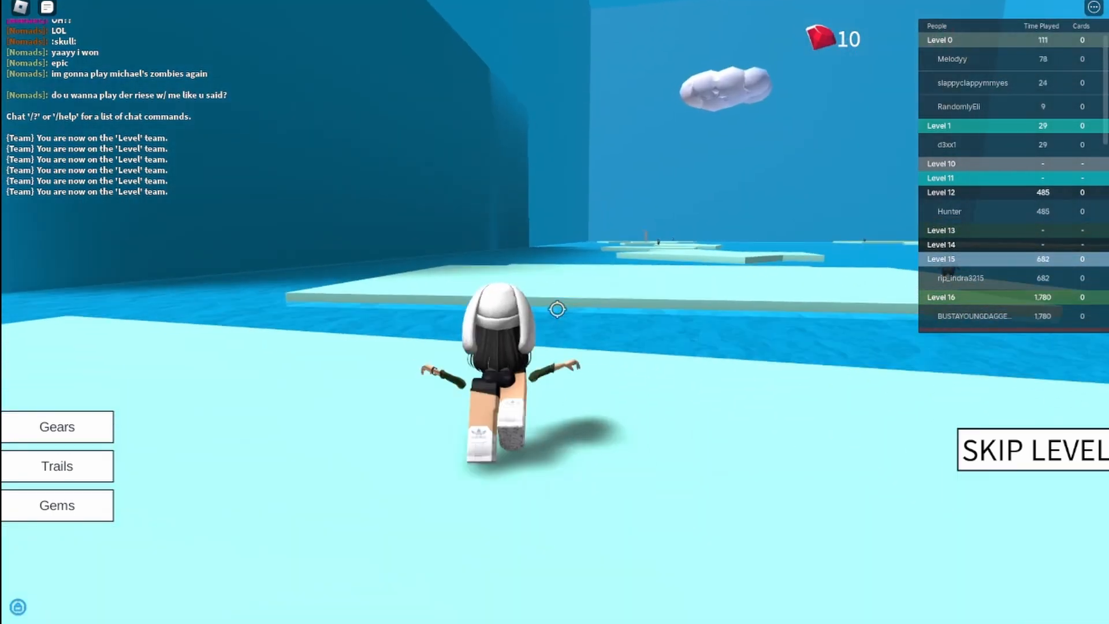
Hop over the remaining ice floes to finish Level 6 and reach the red start slab of Level 7.
key(w)
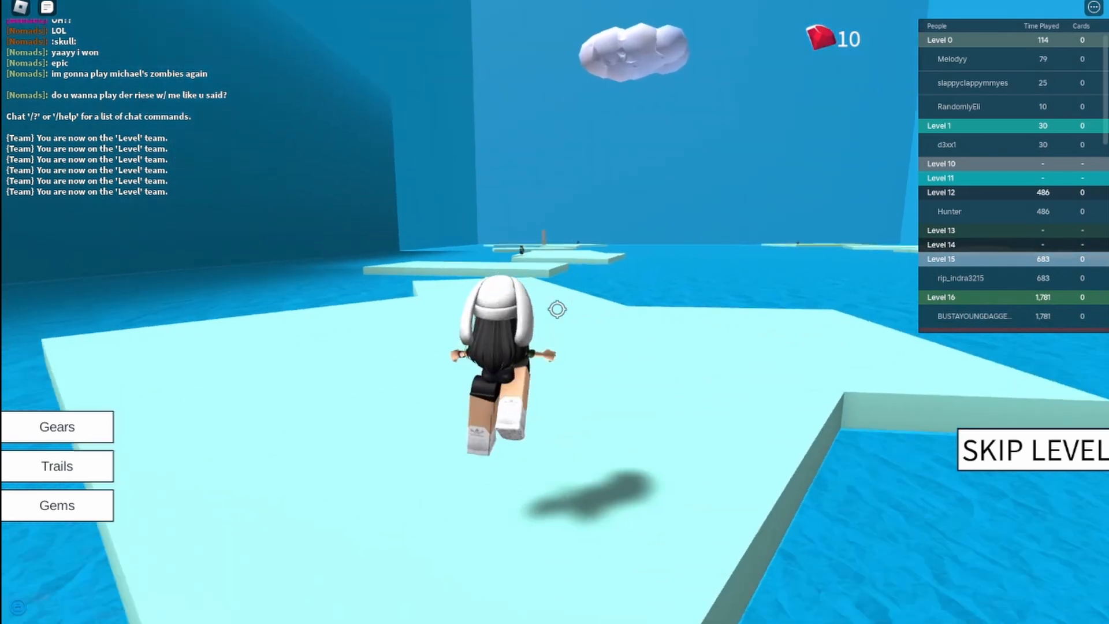
key(w)
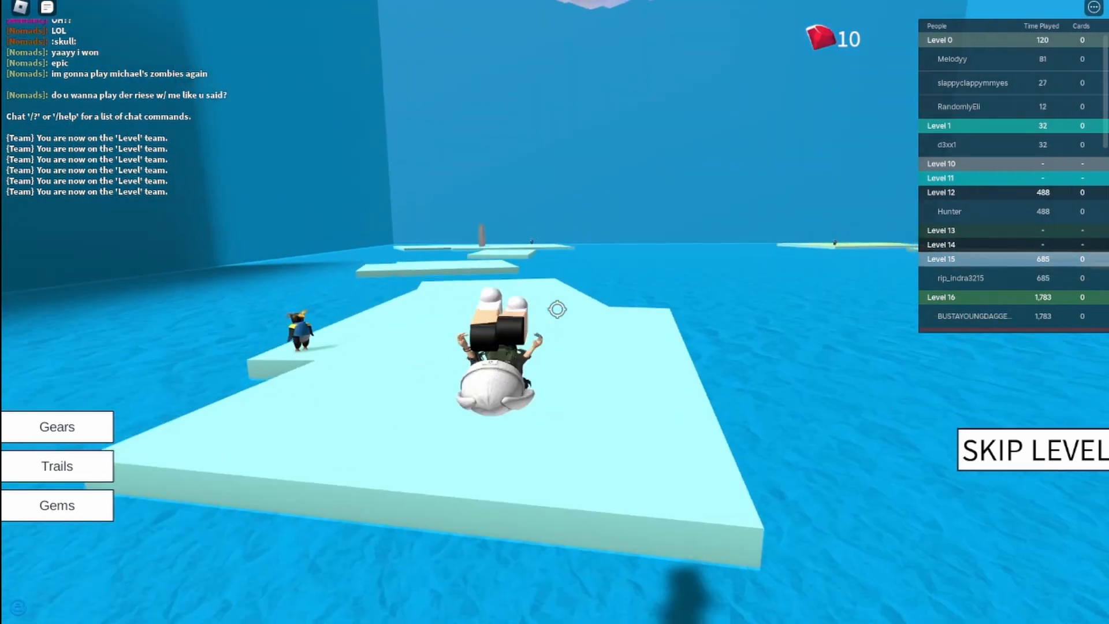
key(w)
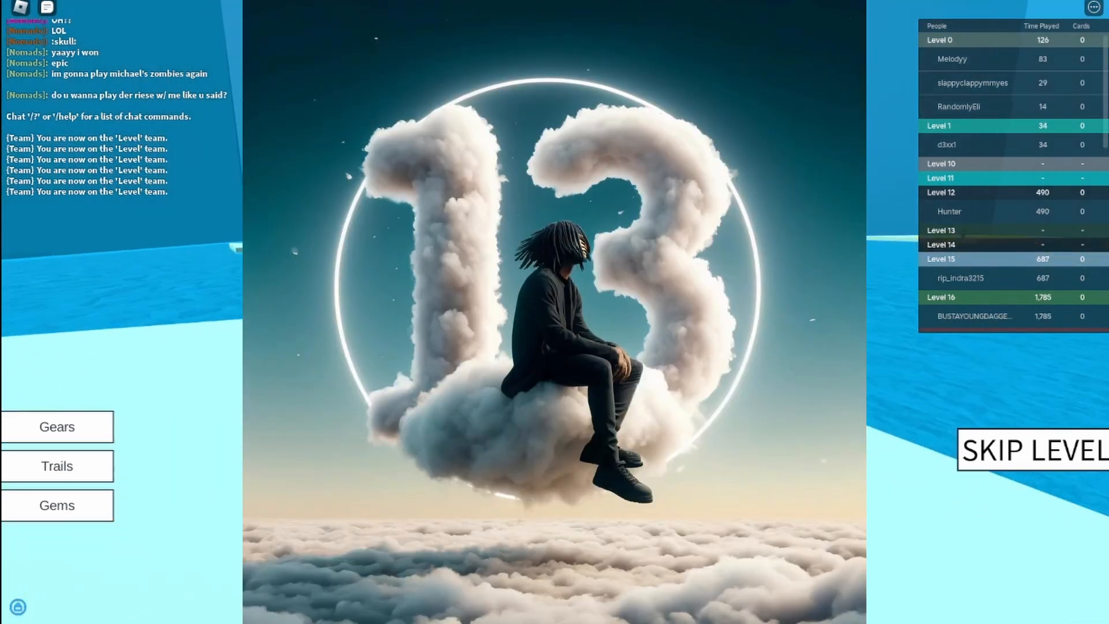
key(w)
key(w)
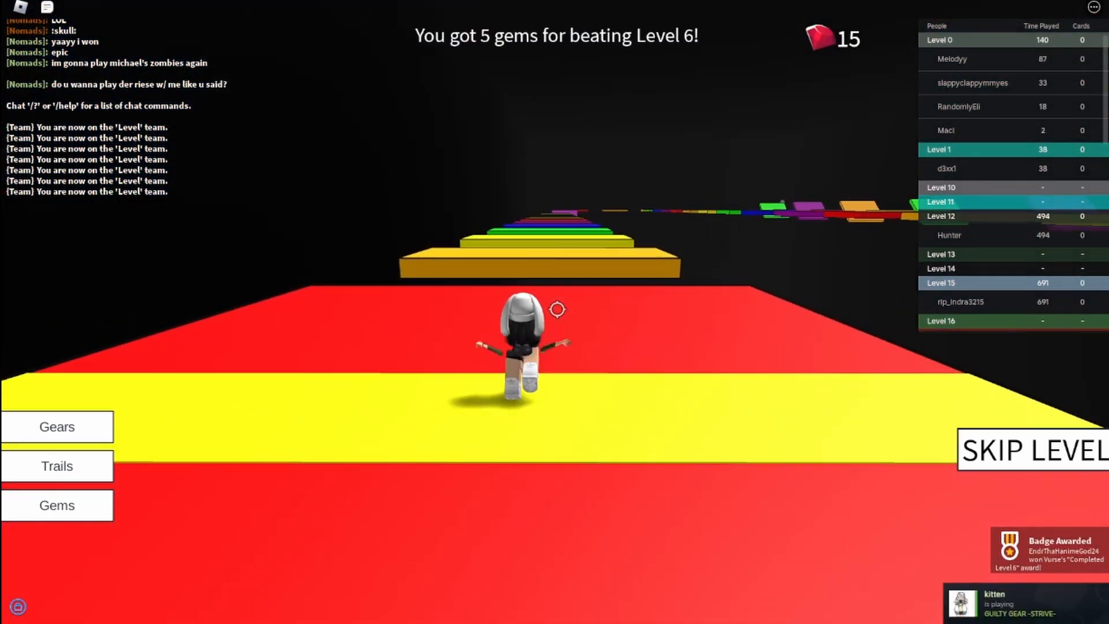
Cross the yellow start line of Level 7 and hop along the rainbow slabs past the tilted purple one toward the distant arch.
key(w)
key(w)
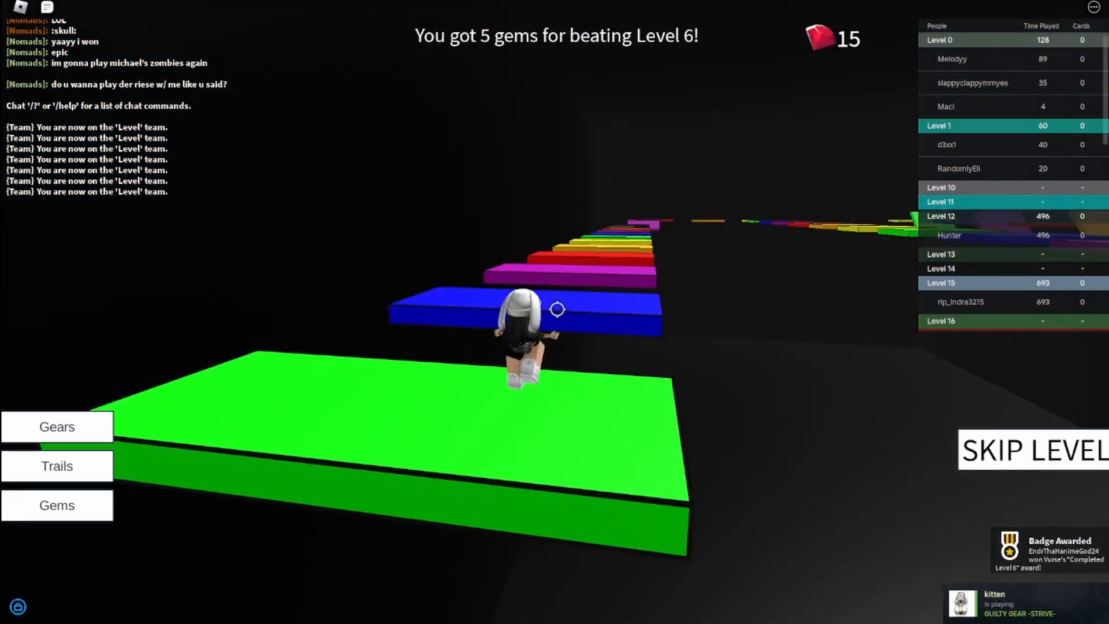
key(w)
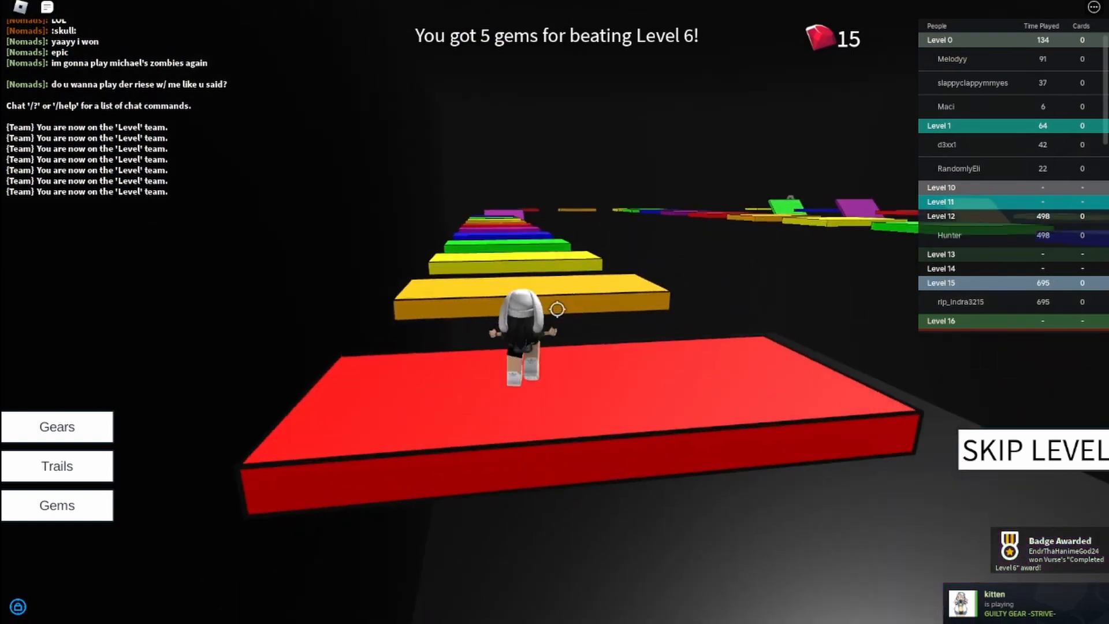
key(w)
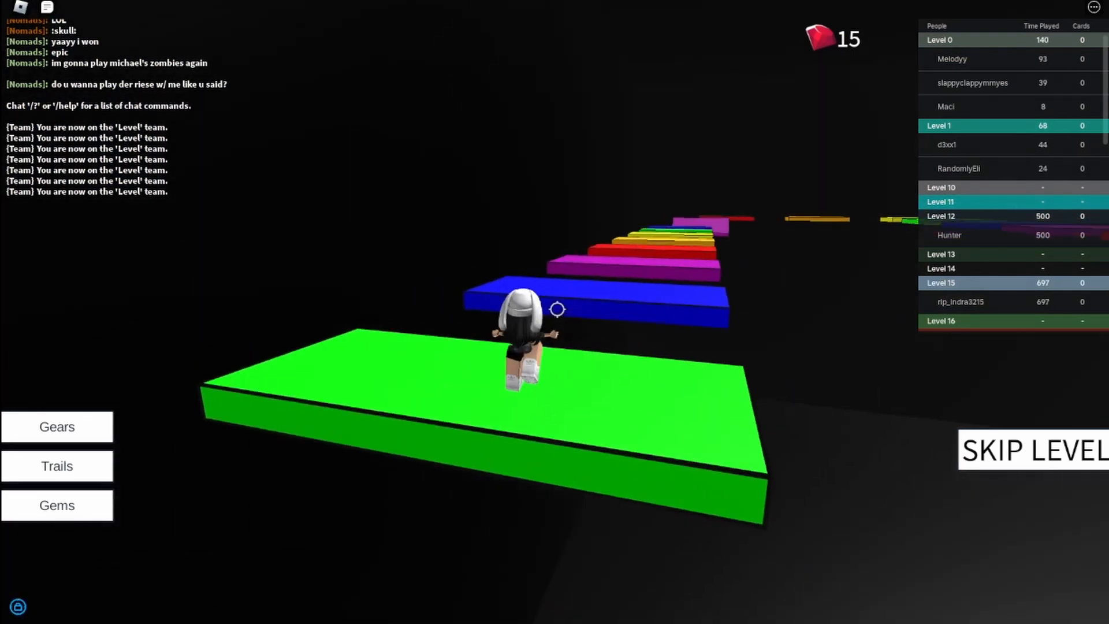
key(w)
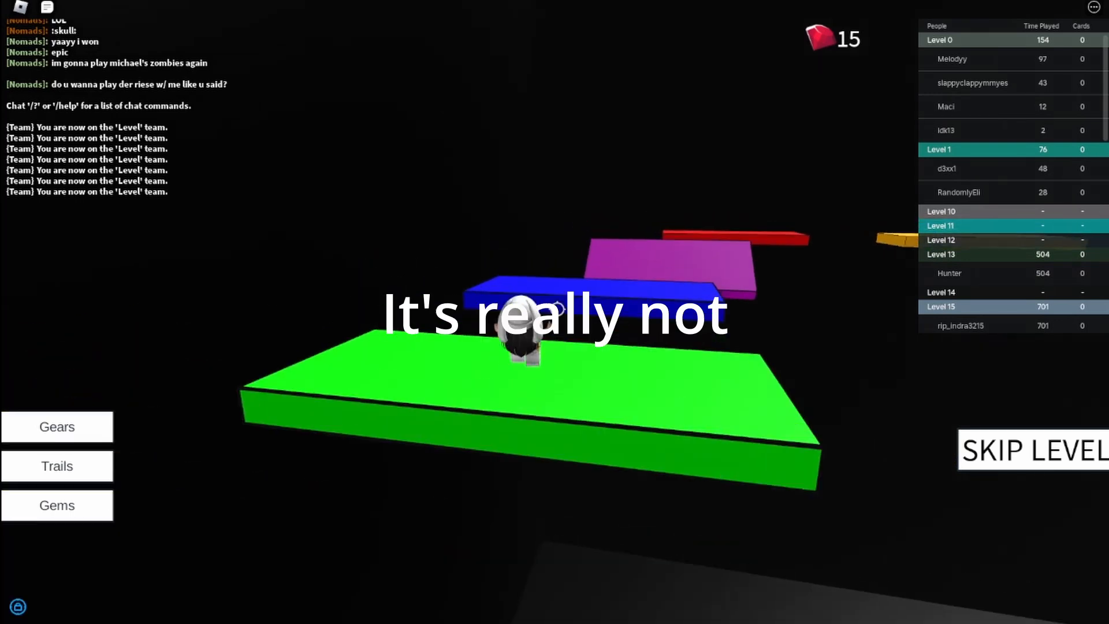
key(w)
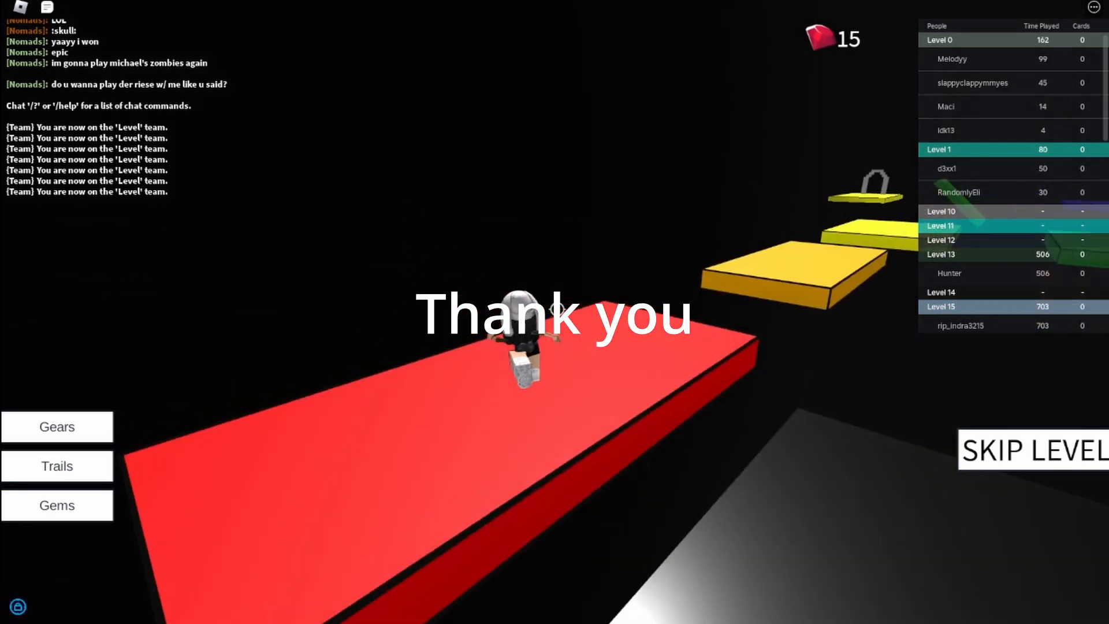
key(w)
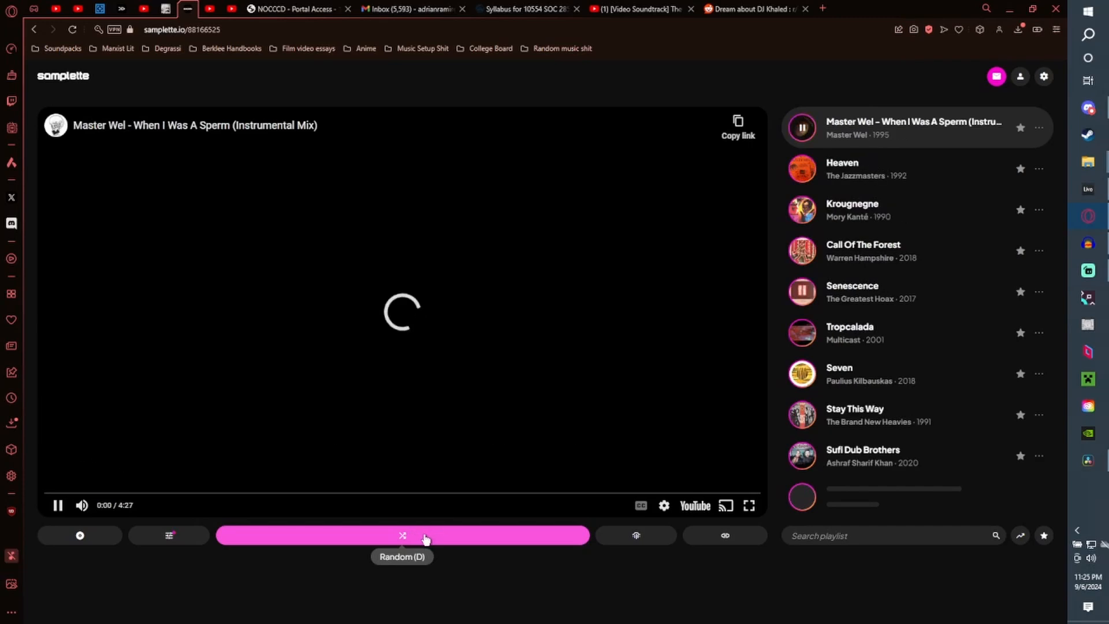
Switch to Samplette in the browser and load several more random tracks.
click(404, 535)
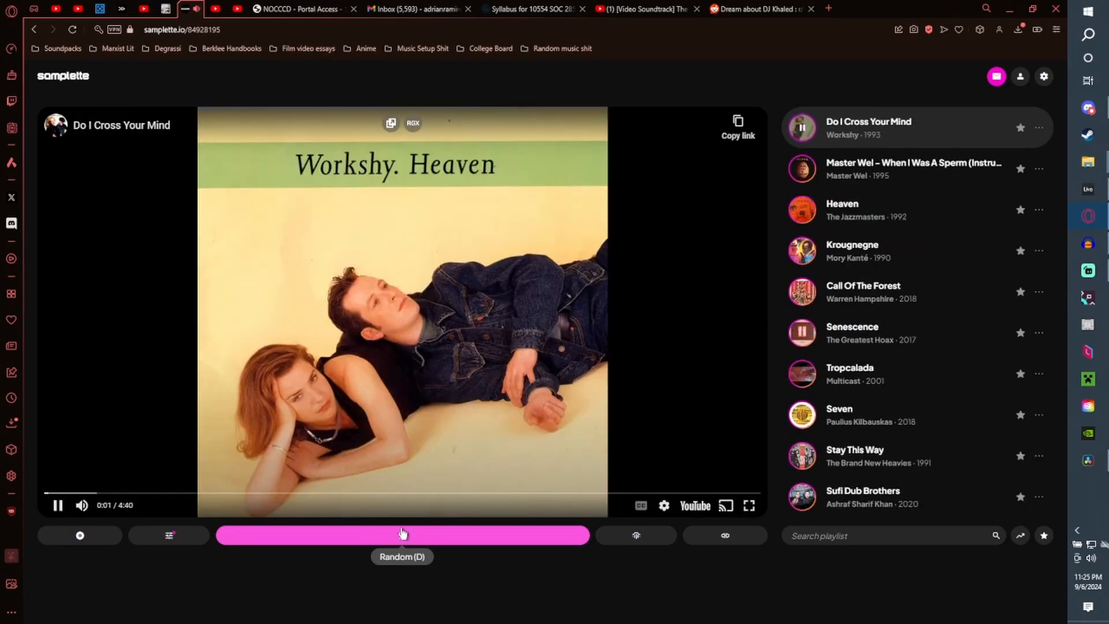
click(404, 535)
click(404, 534)
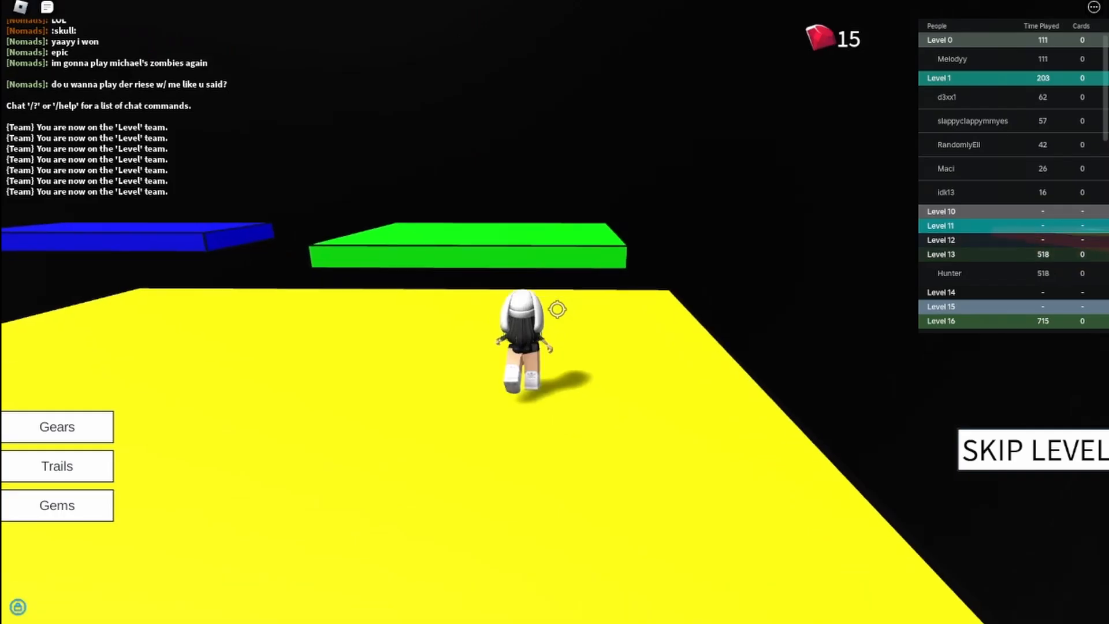
Return to Roblox and jump from the yellow slab over the green, blue and purple slabs to the red one.
key(w)
key(space)
key(space)
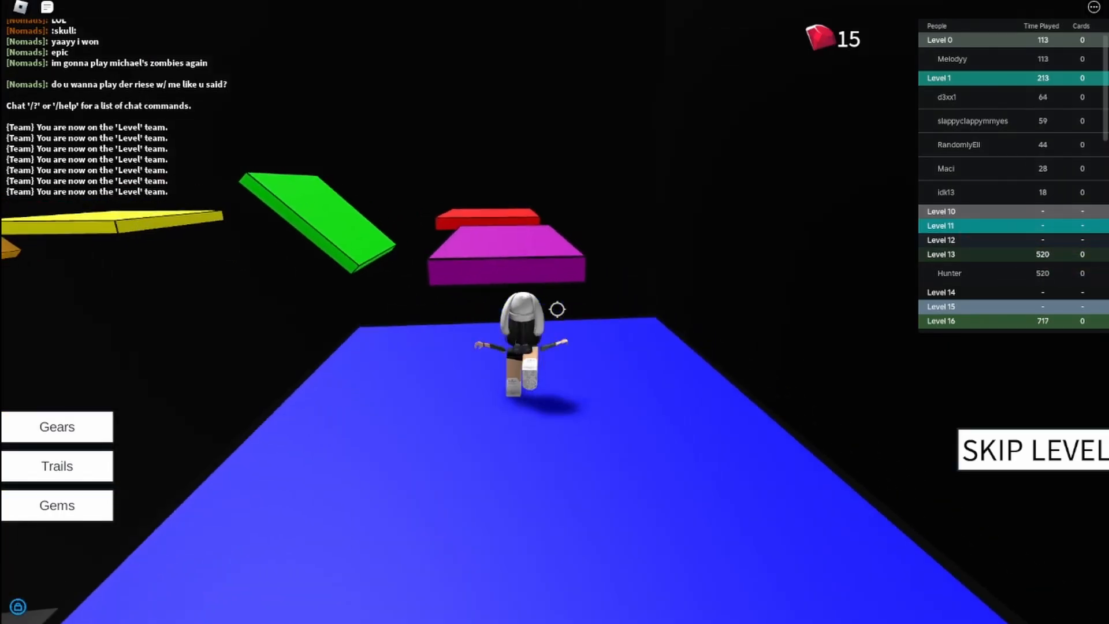
key(space)
Jump across the tilted green slab and the orange slab toward the purple slab ahead.
key(space)
key(space)
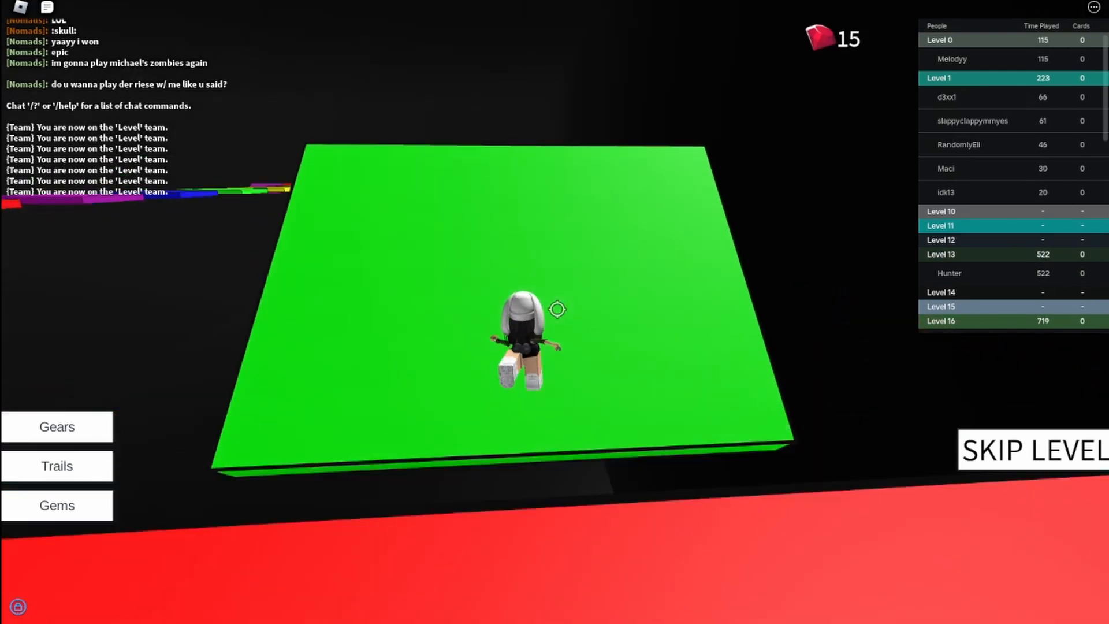
key(space)
key(space)
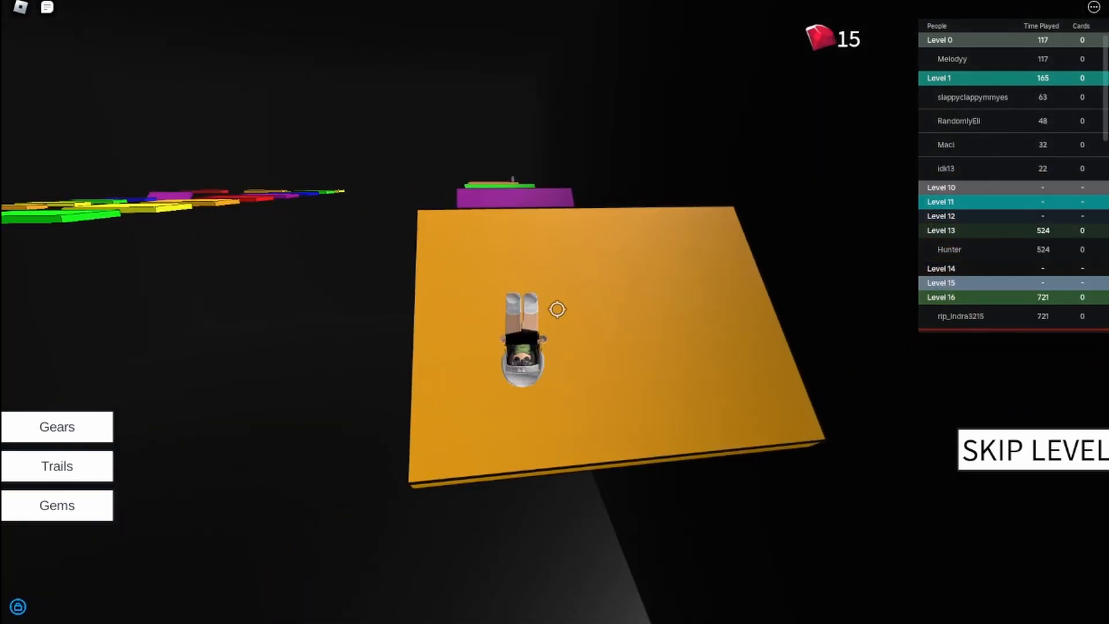
key(space)
key(space)
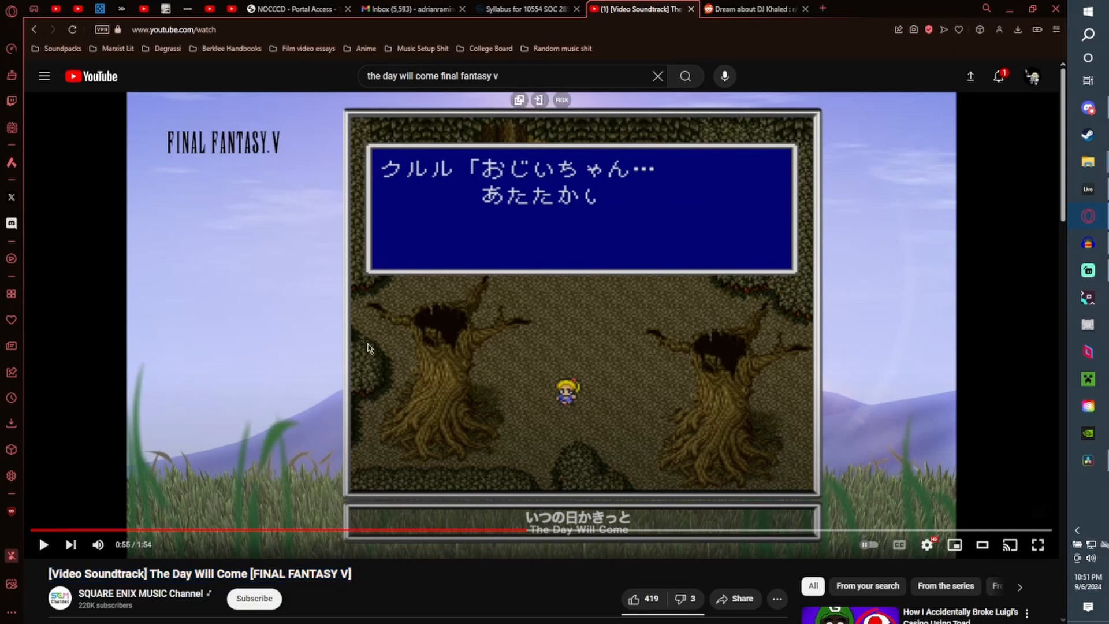
Rewind the video The Day Will Come [FINAL FANTASY V] on YouTube to its beginning and switch to another browser tab.
drag(267, 535, 34, 529)
click(122, 8)
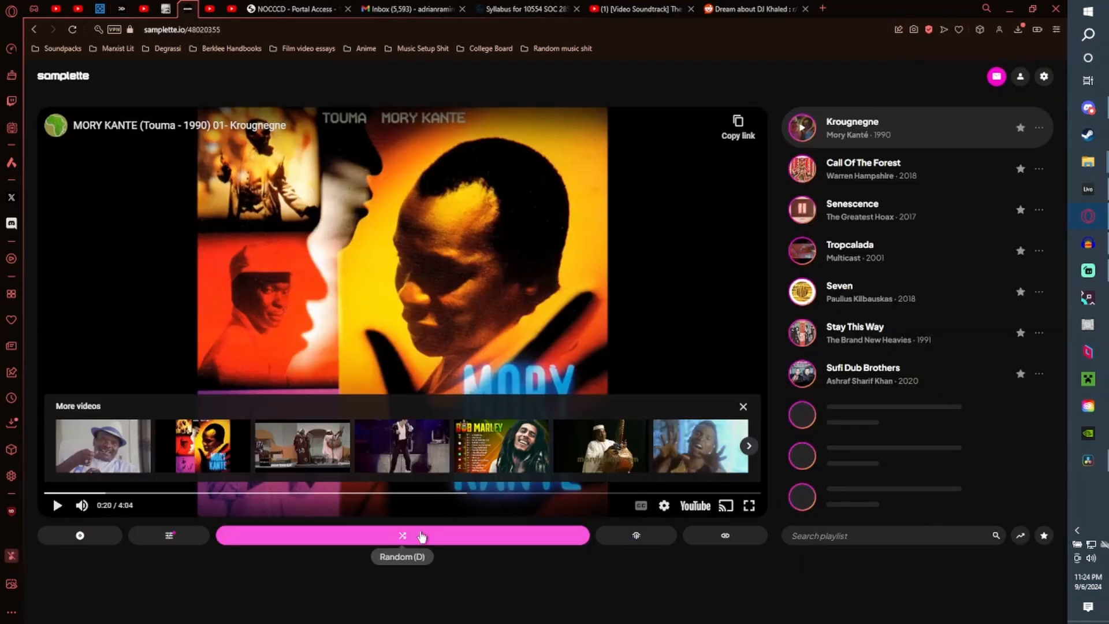
Skip through random tracks in Samplette, starting from Krougnegne by Mory Kanté.
click(415, 536)
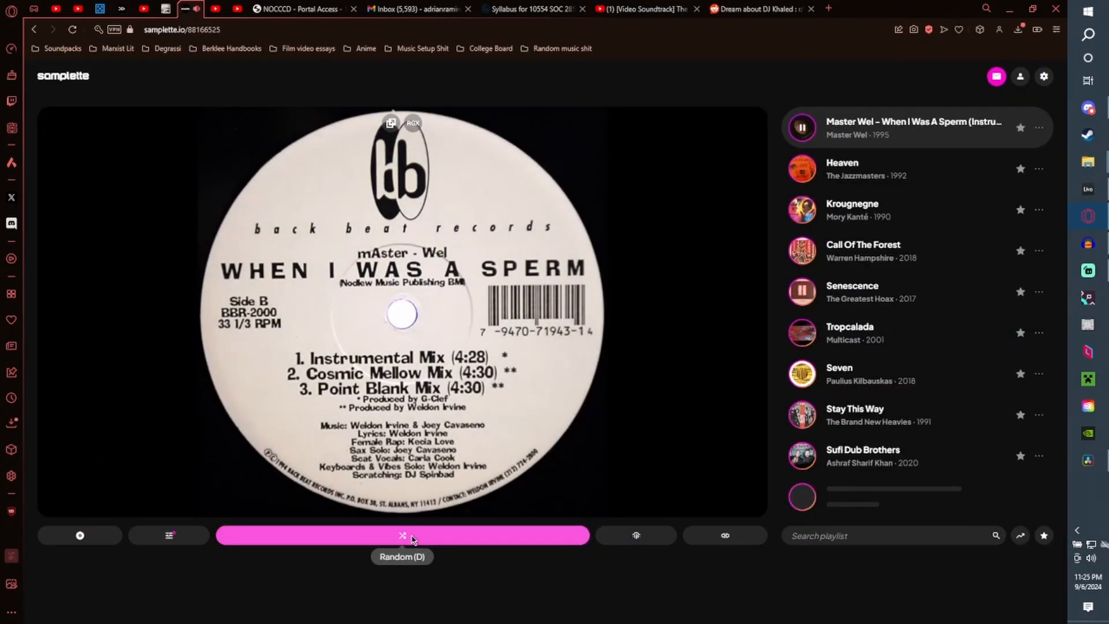
click(403, 536)
click(403, 535)
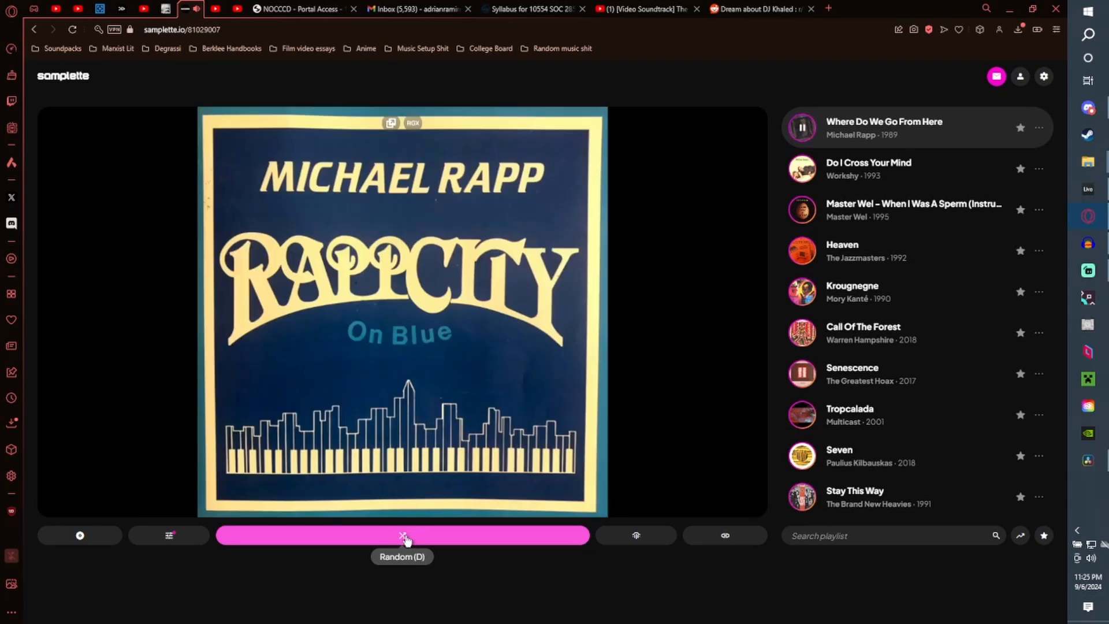
click(404, 535)
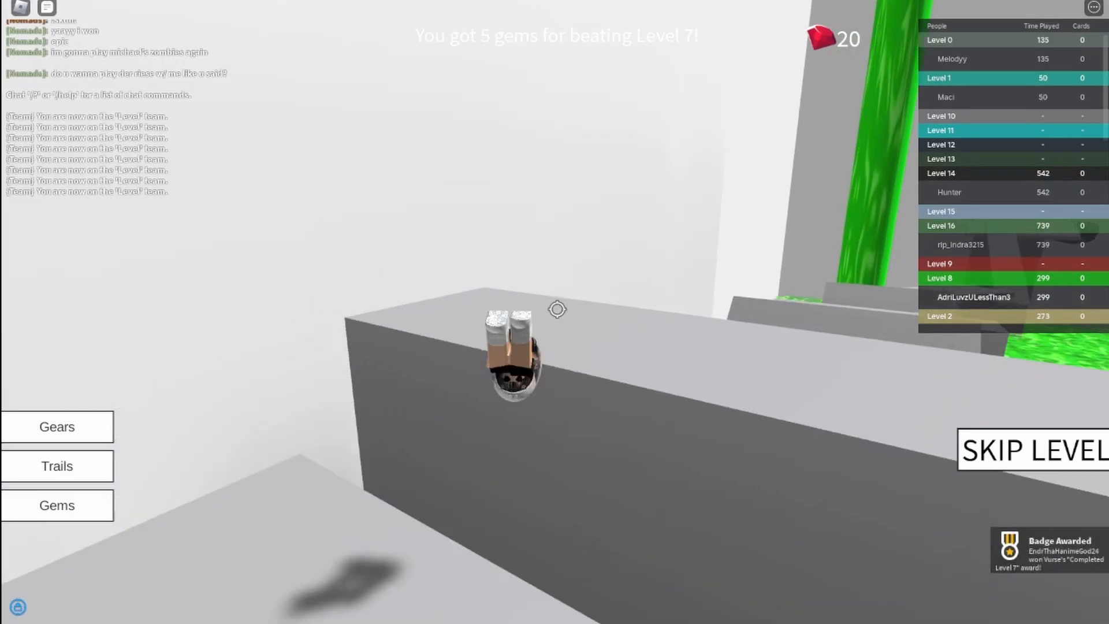
Return to Roblox and hop along the grey blocks of Level 8 over the green slime to the wide tilted slab.
key(w)
key(space)
key(space)
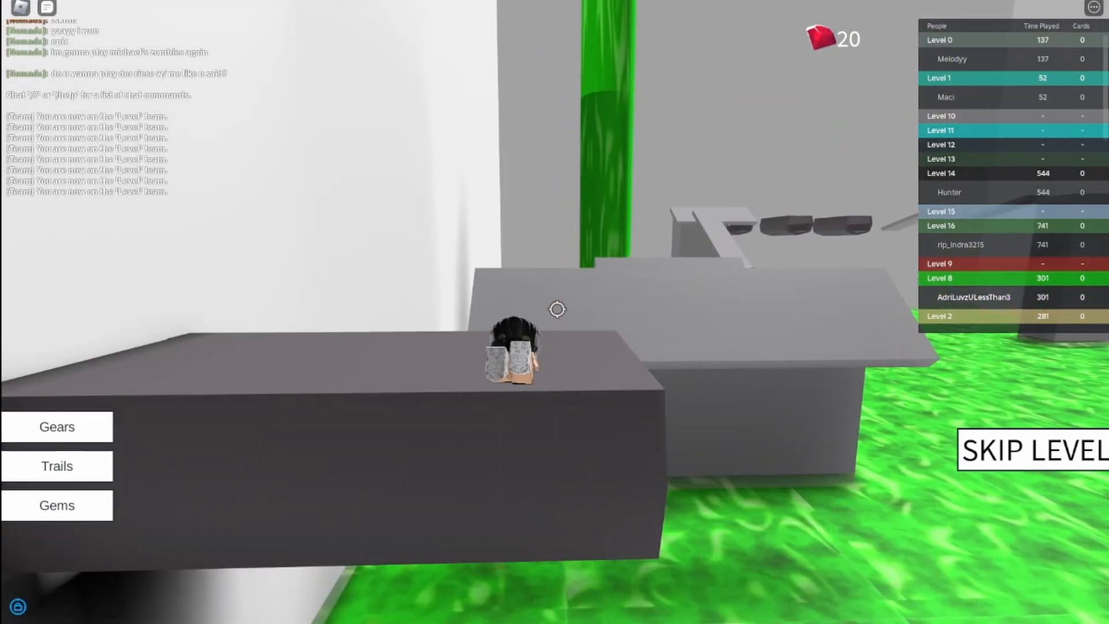
key(w)
Cross the tilted grey slabs and climb the narrow inclined plank to the upper platform beside the dark pipes.
key(space)
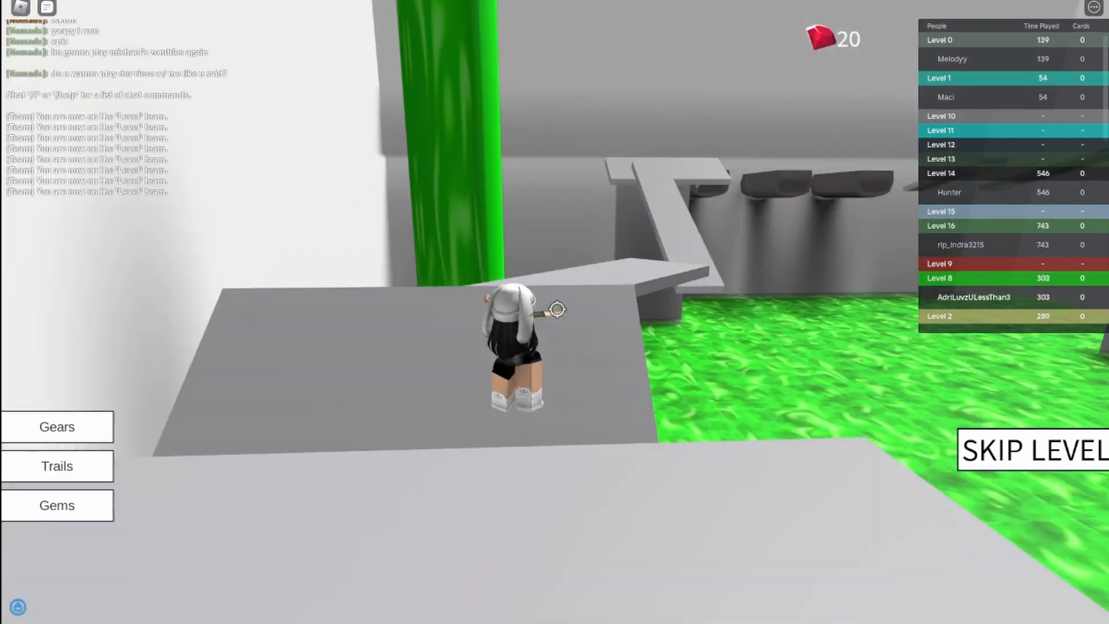
key(space)
key(w)
key(space)
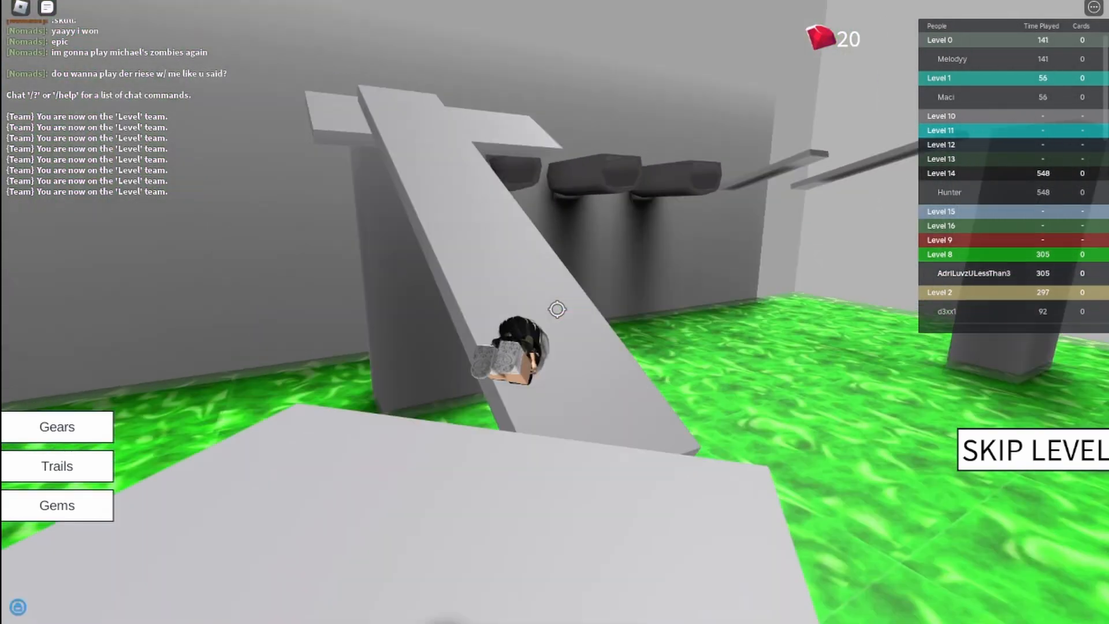
key(w)
key(space)
key(space)
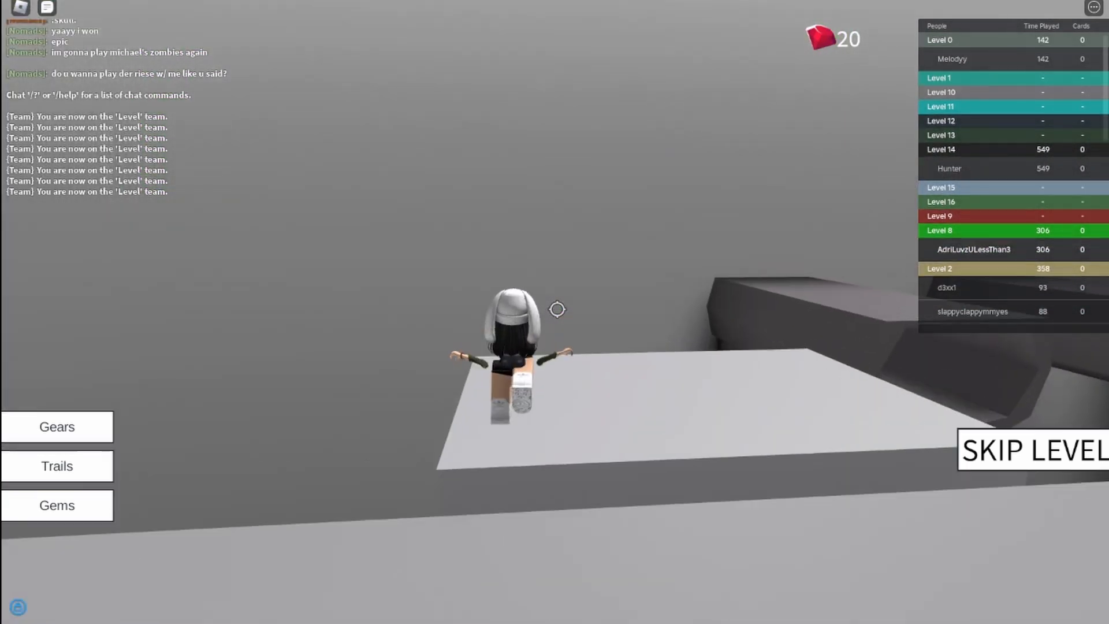
key(w)
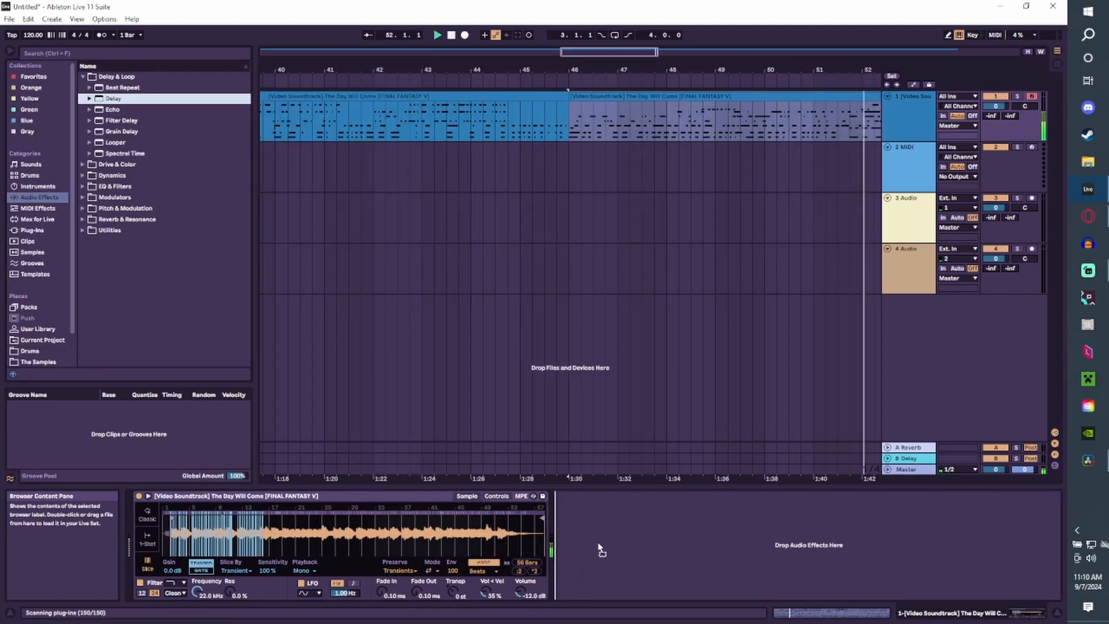
In Ableton Live, add a Delay after the sampler on the first track and loop the arrangement across both sample clips.
drag(600, 548, 601, 552)
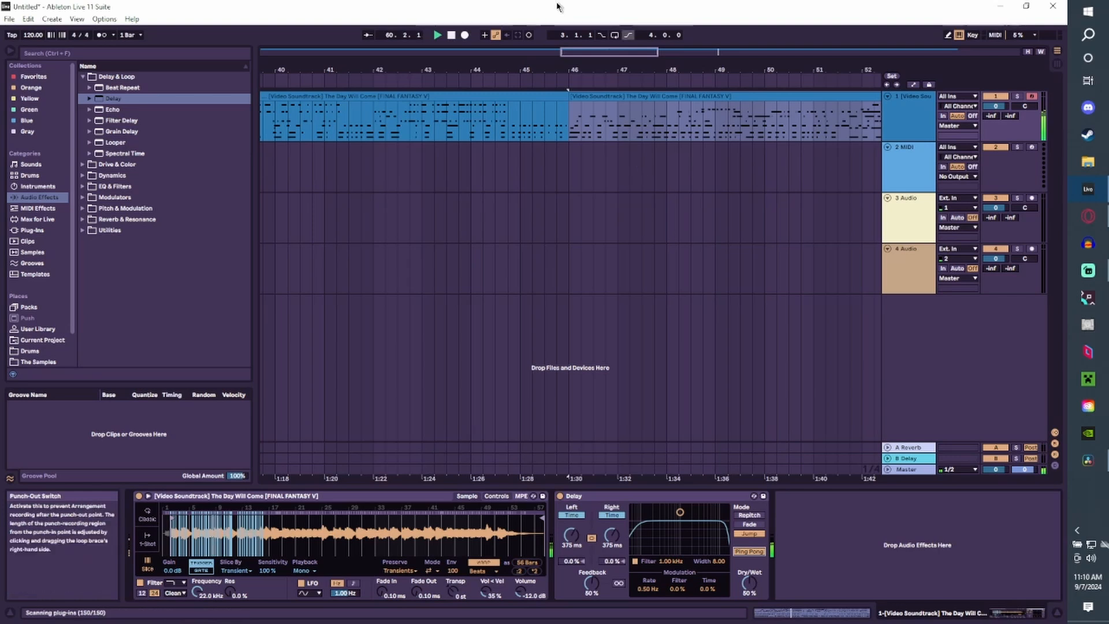
drag(617, 51, 945, 81)
drag(869, 118, 295, 126)
key(ctrl+l)
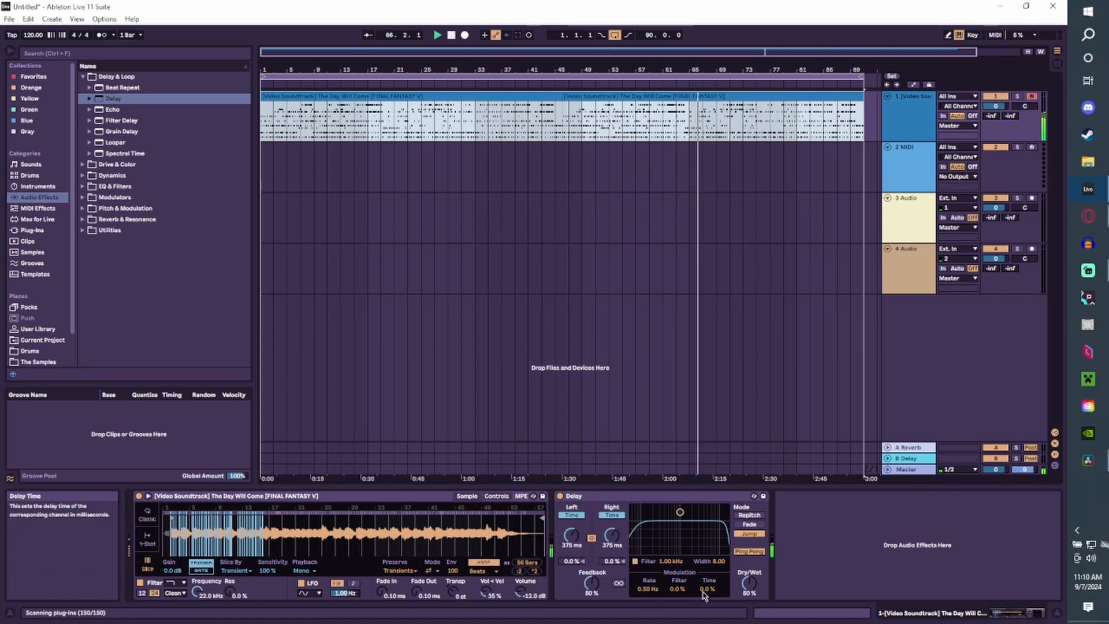
Set the Delay's Dry/Wet to 67% and replace the Synthetic Drum Room reverb with the Small Dark Room preset.
drag(745, 585, 745, 575)
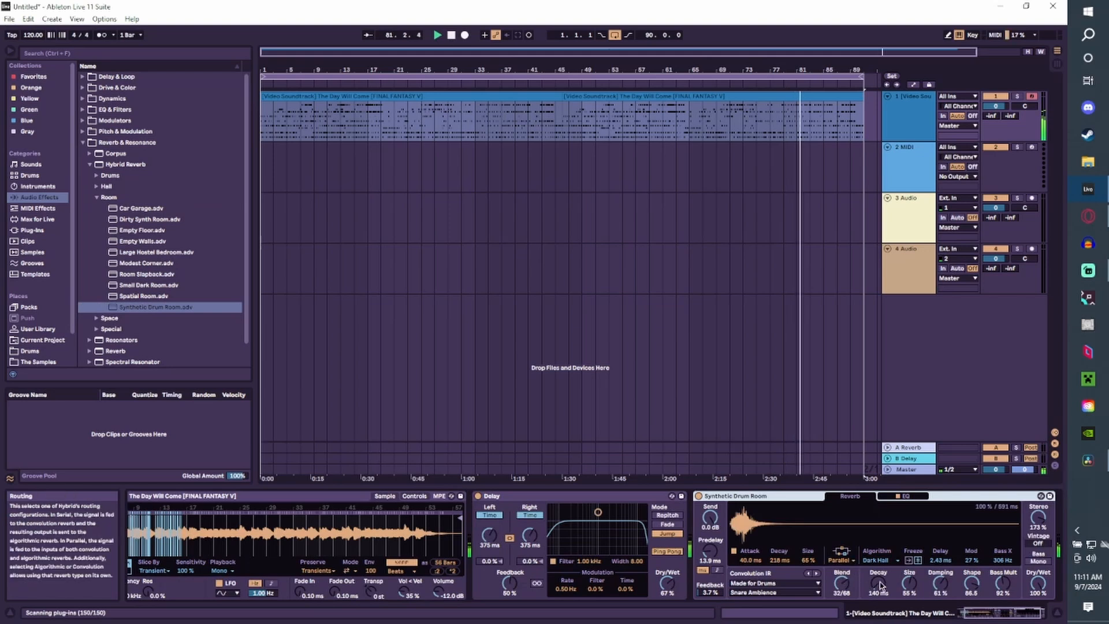
drag(977, 614, 1009, 618)
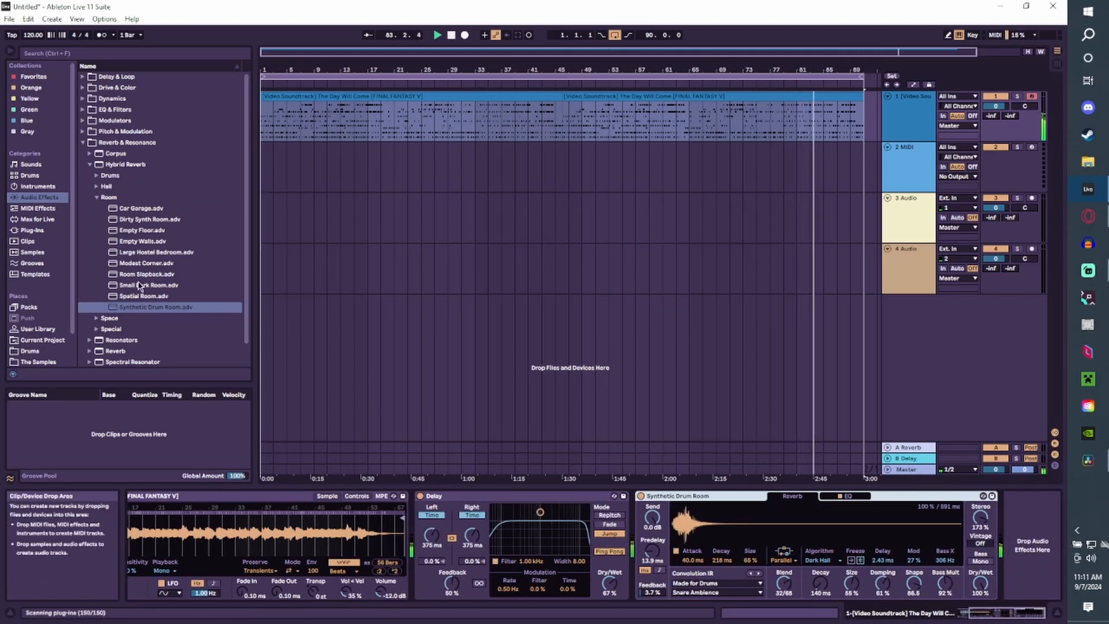
drag(140, 285, 737, 504)
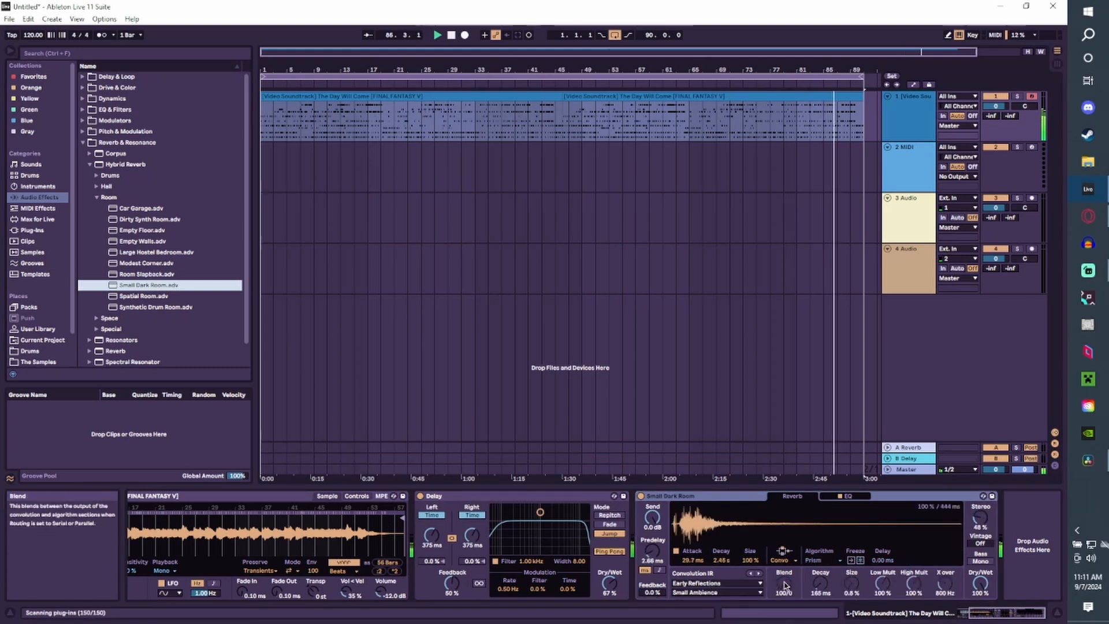
Set the Small Dark Room reverb's Blend to 95/5 and choose Comb Space 2 as its impulse response.
drag(784, 585, 783, 587)
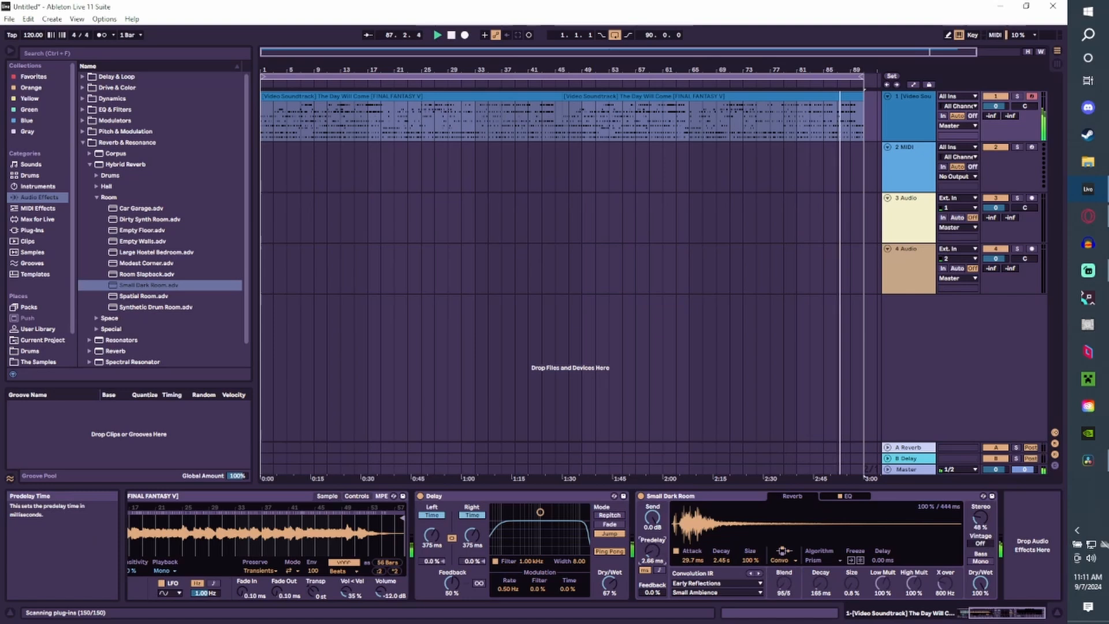
click(718, 592)
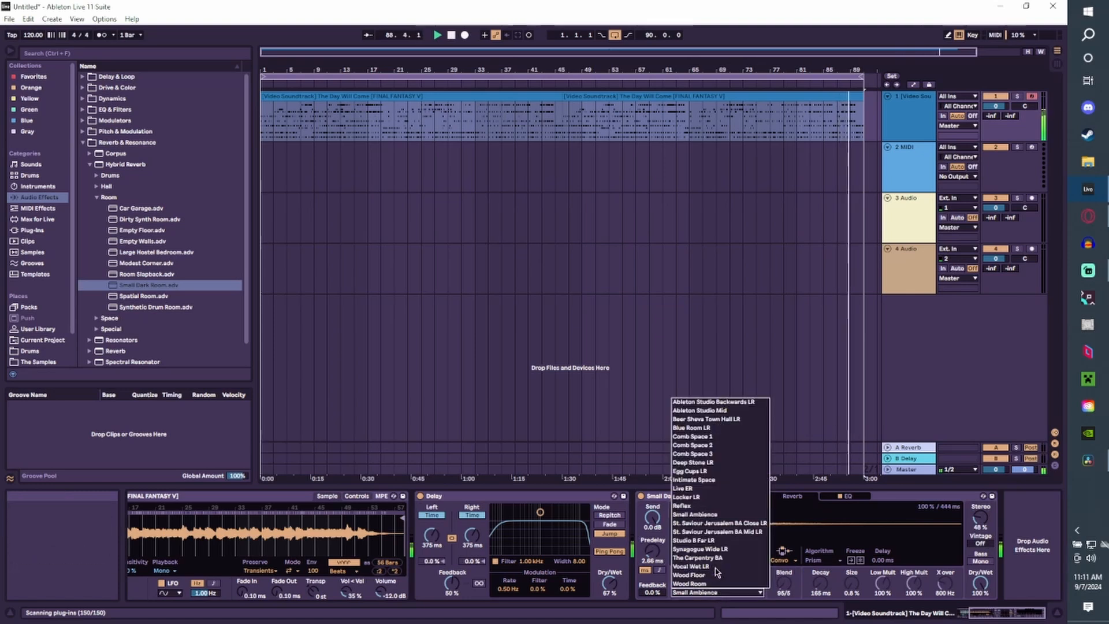
click(710, 445)
click(718, 592)
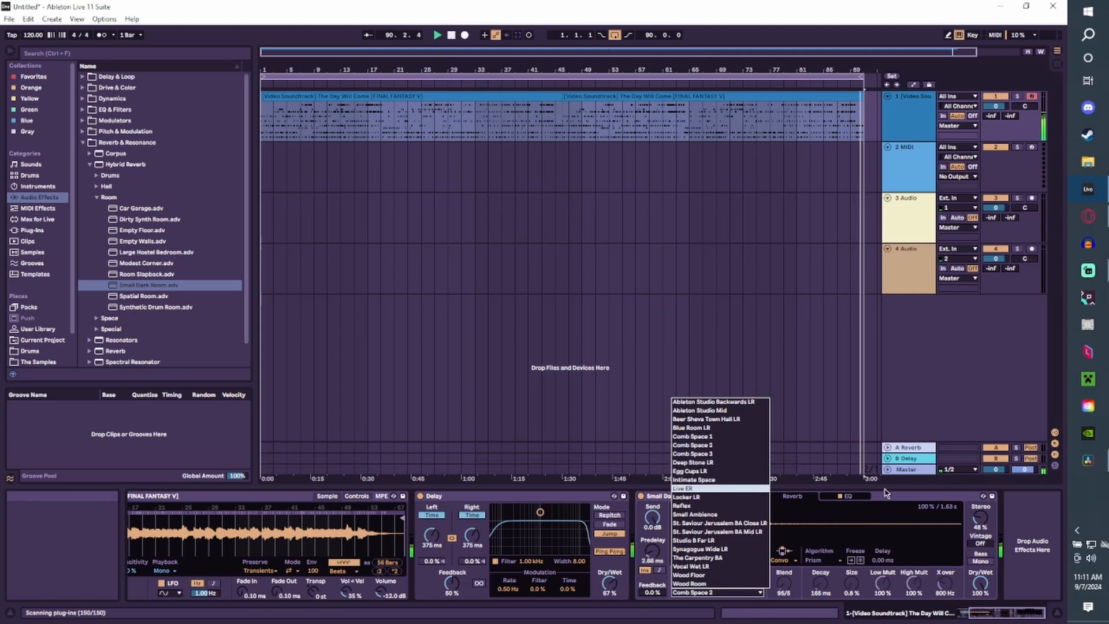
click(886, 492)
Boost the upper bands in the reverb's EQ and lower the Glue Compressor's threshold to -33.7 dB.
click(849, 500)
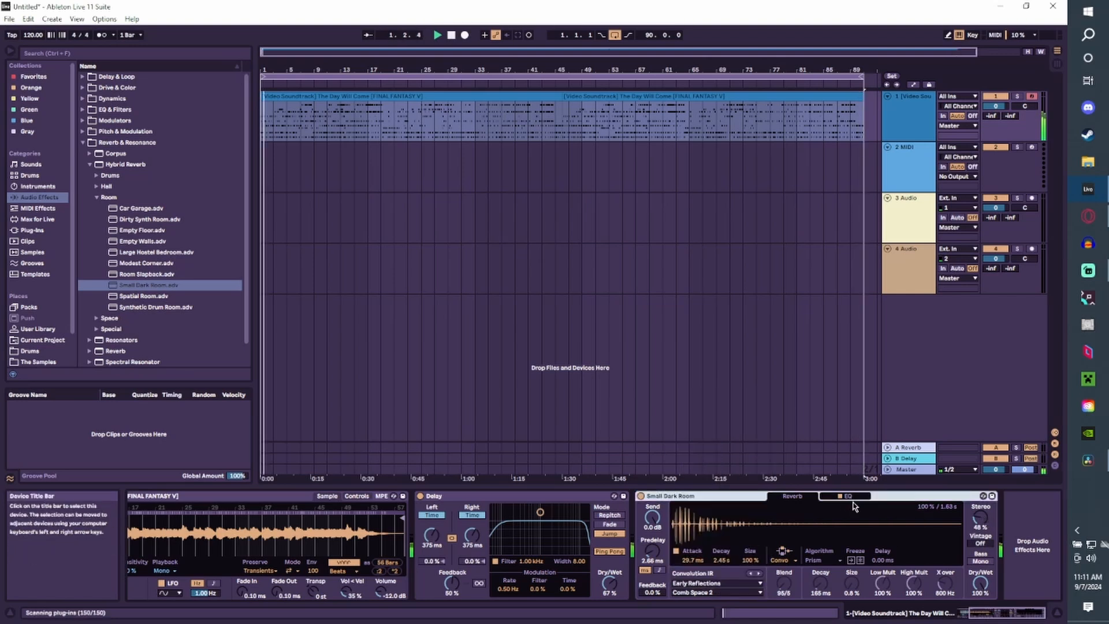
click(850, 498)
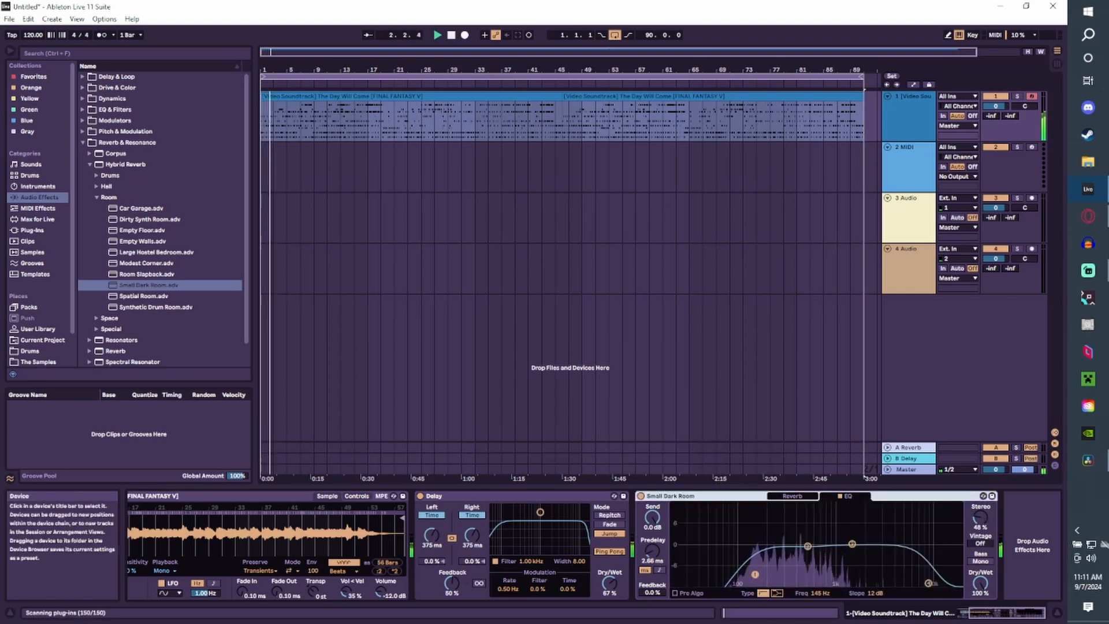
drag(852, 544, 862, 526)
drag(929, 584, 905, 534)
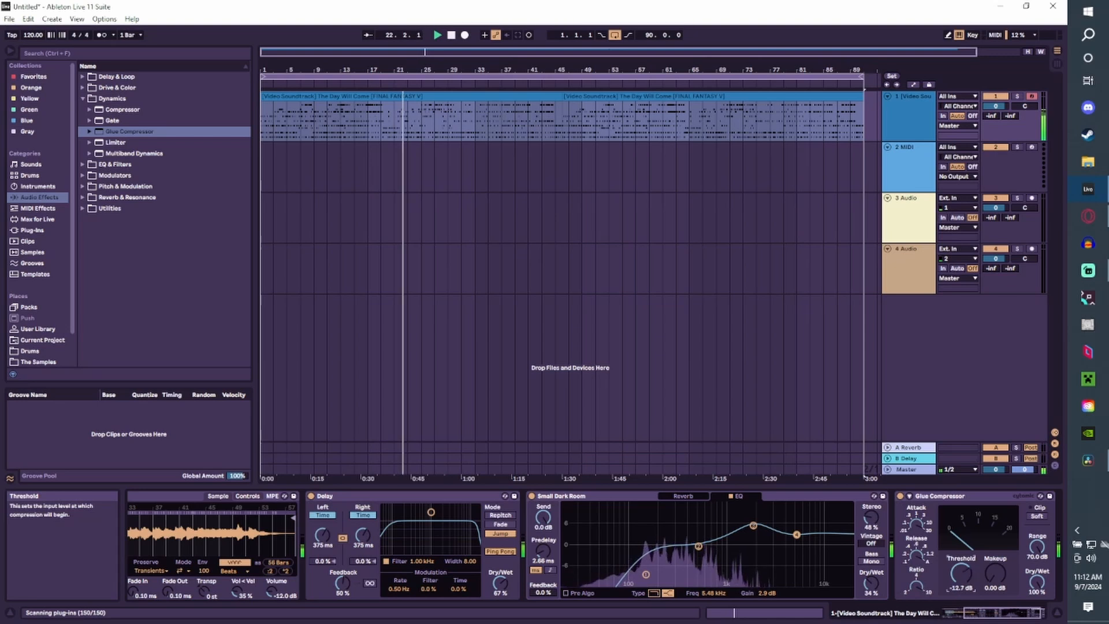
drag(970, 580, 1037, 598)
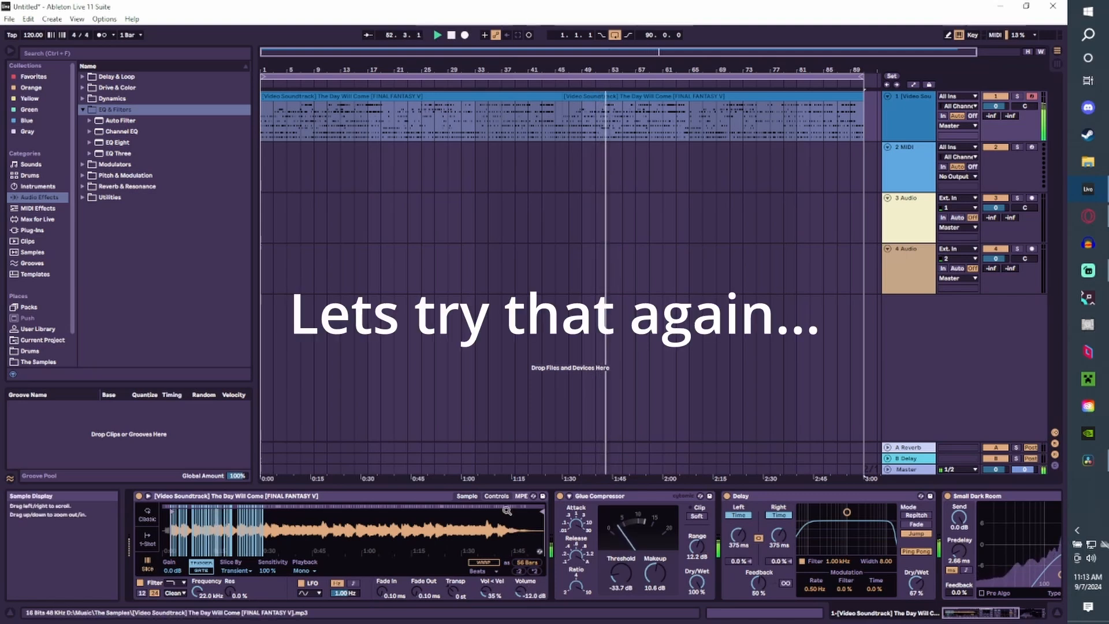
Try the sampler in Classic mode, return it to Slice and look through The Samples folder before going back to the audio effects.
click(154, 523)
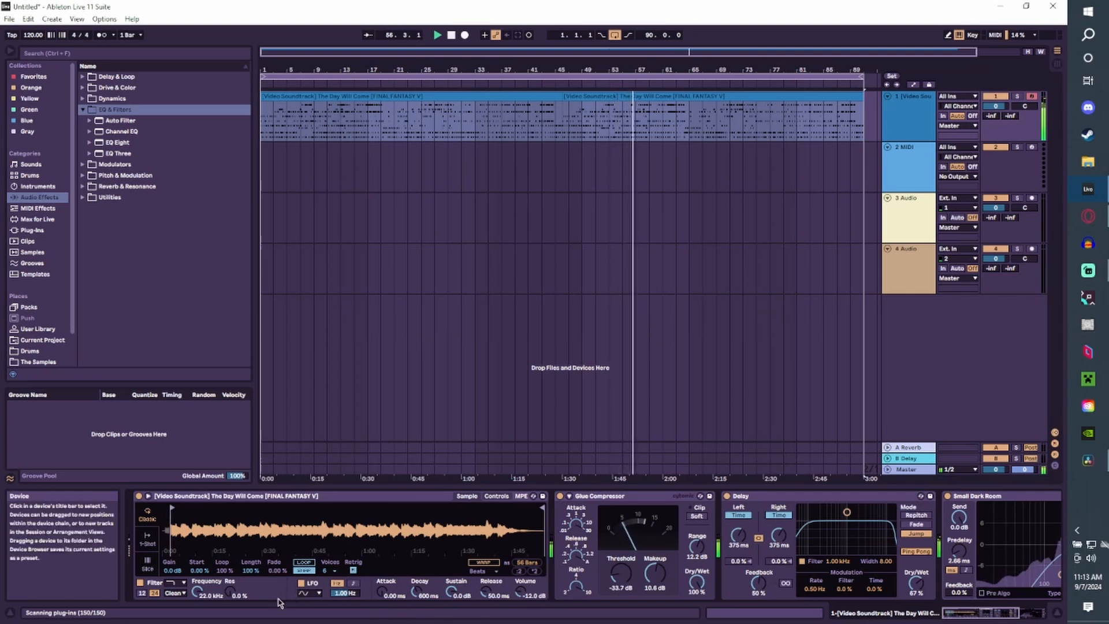
click(147, 563)
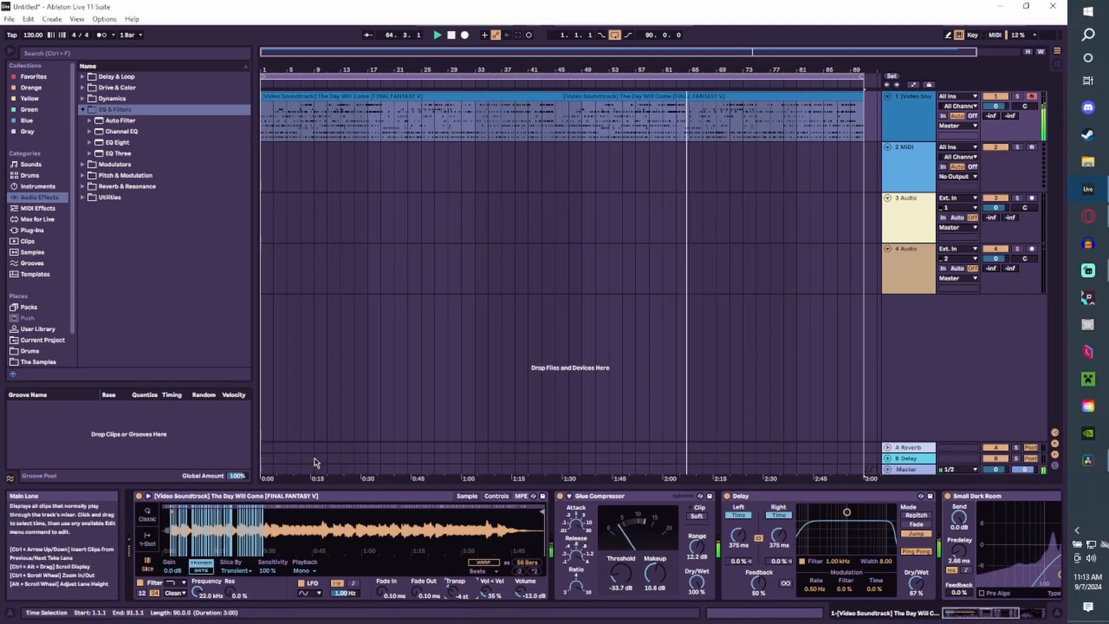
click(35, 361)
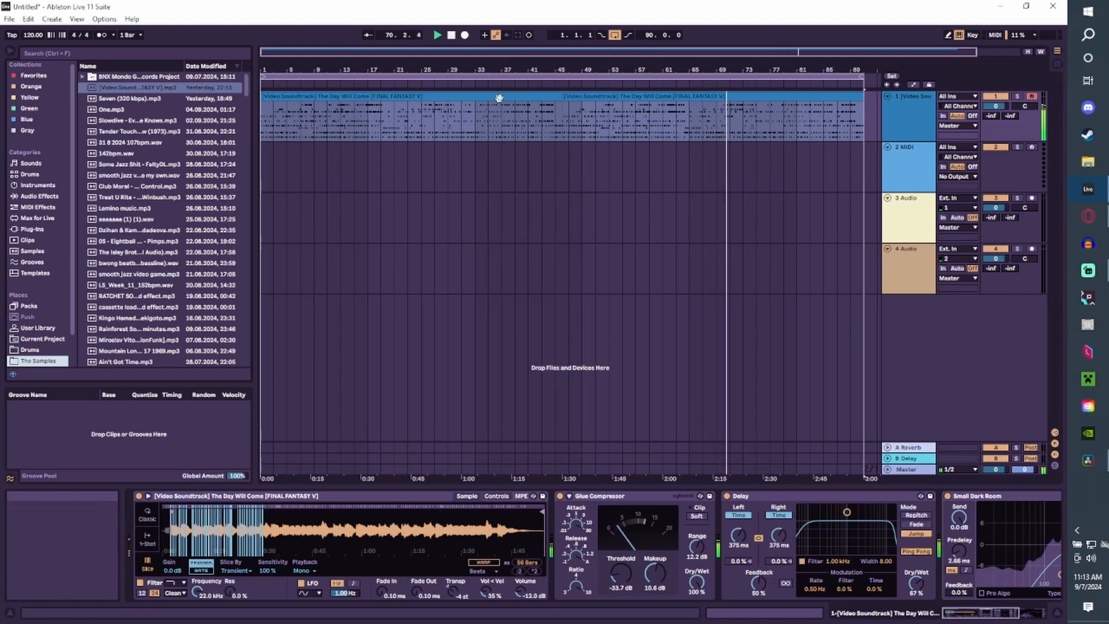
click(40, 195)
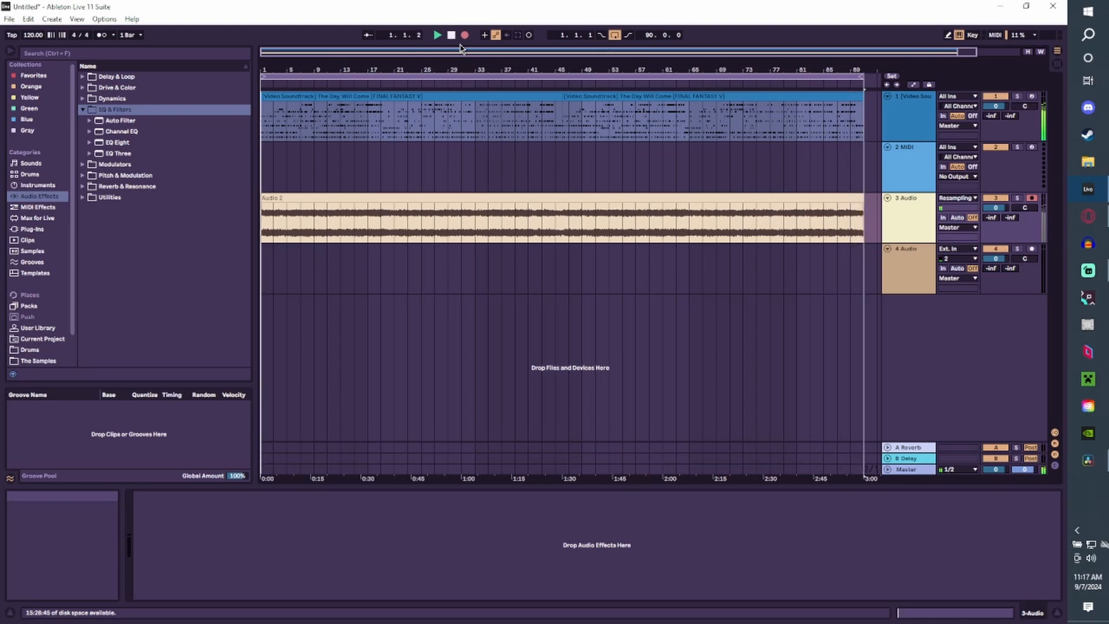
Stop the resampling recording and delete the short extra clip recorded over the start of the third track.
click(464, 35)
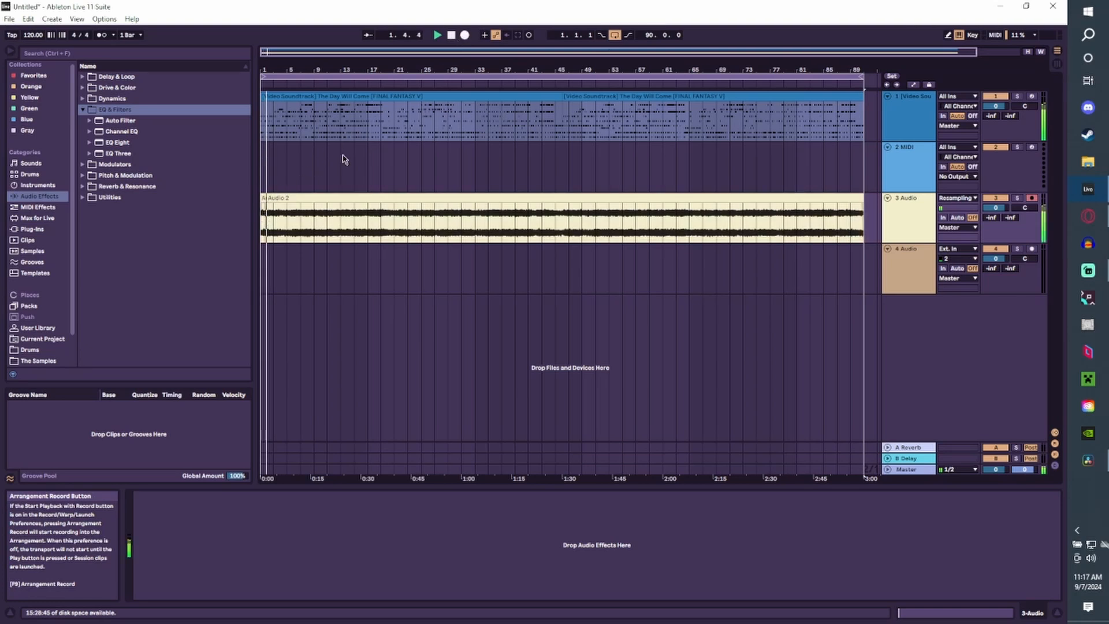
double_click(264, 199)
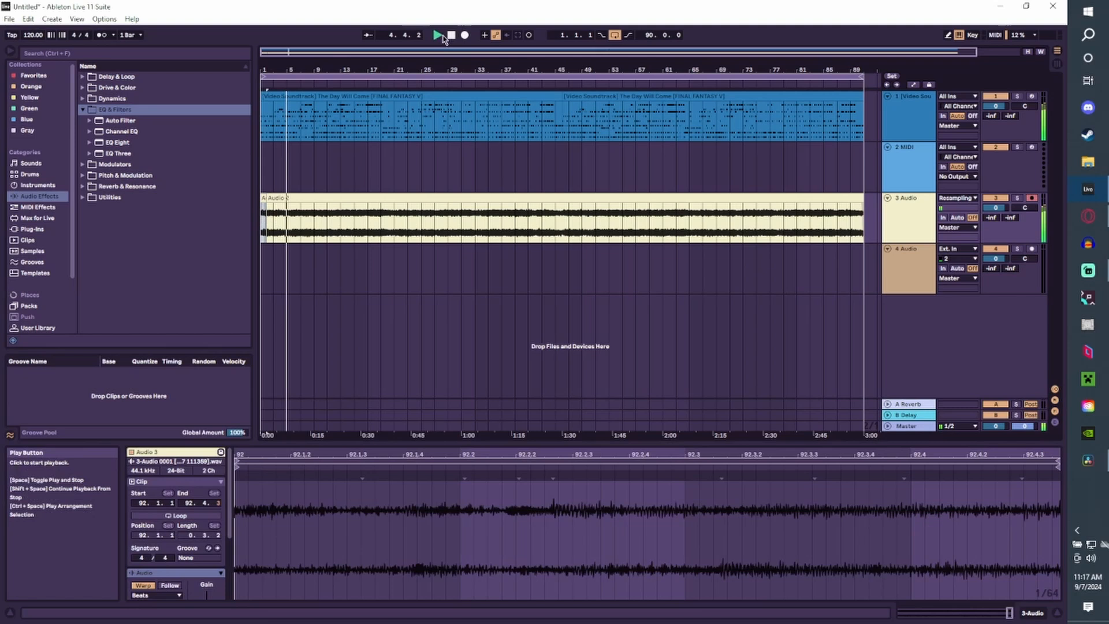
click(436, 37)
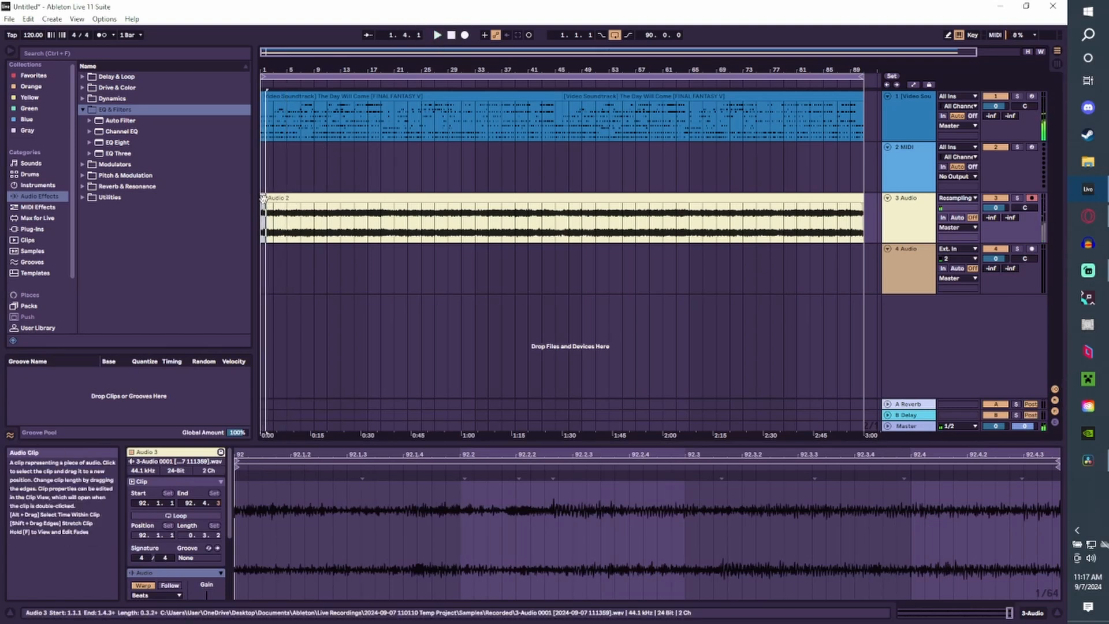
click(263, 245)
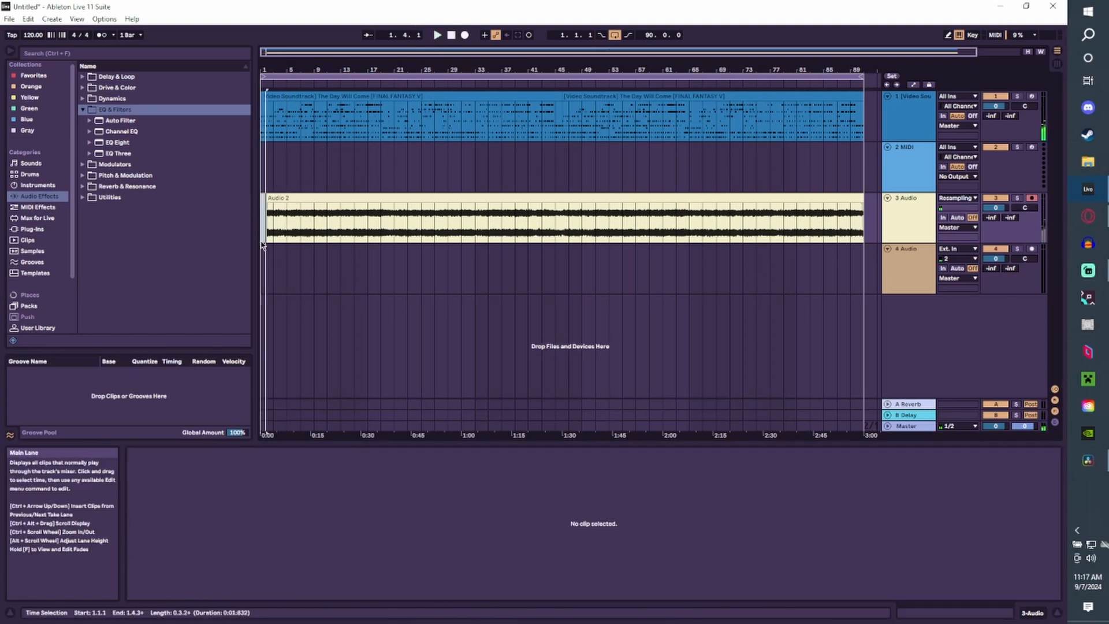
click(267, 202)
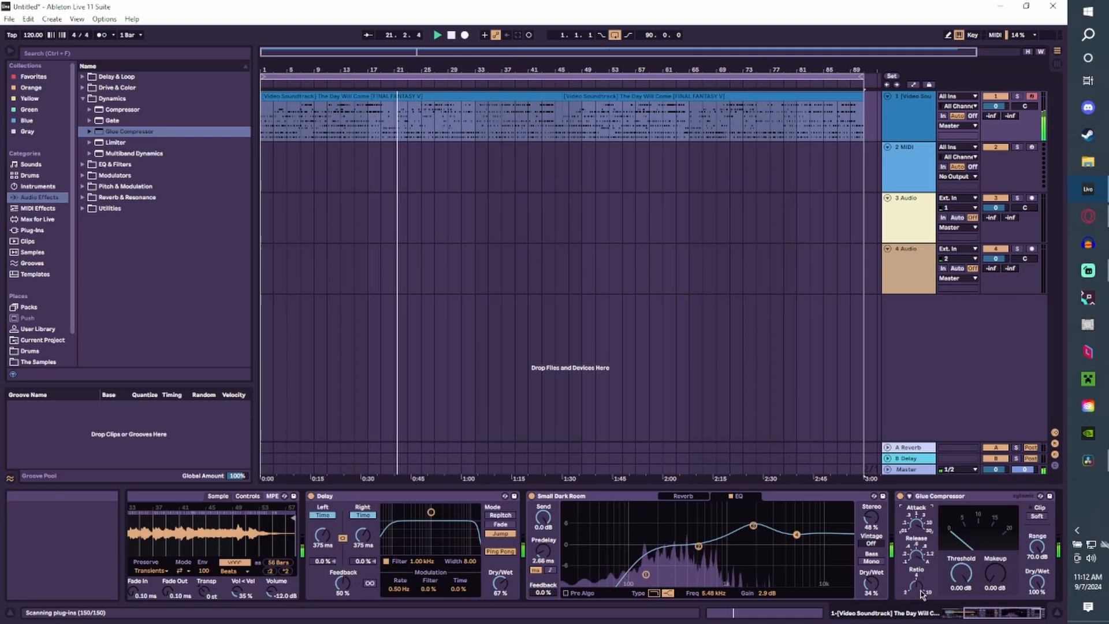
Lower the Glue Compressor's threshold and end the resampled recording on the third track.
drag(962, 573, 961, 621)
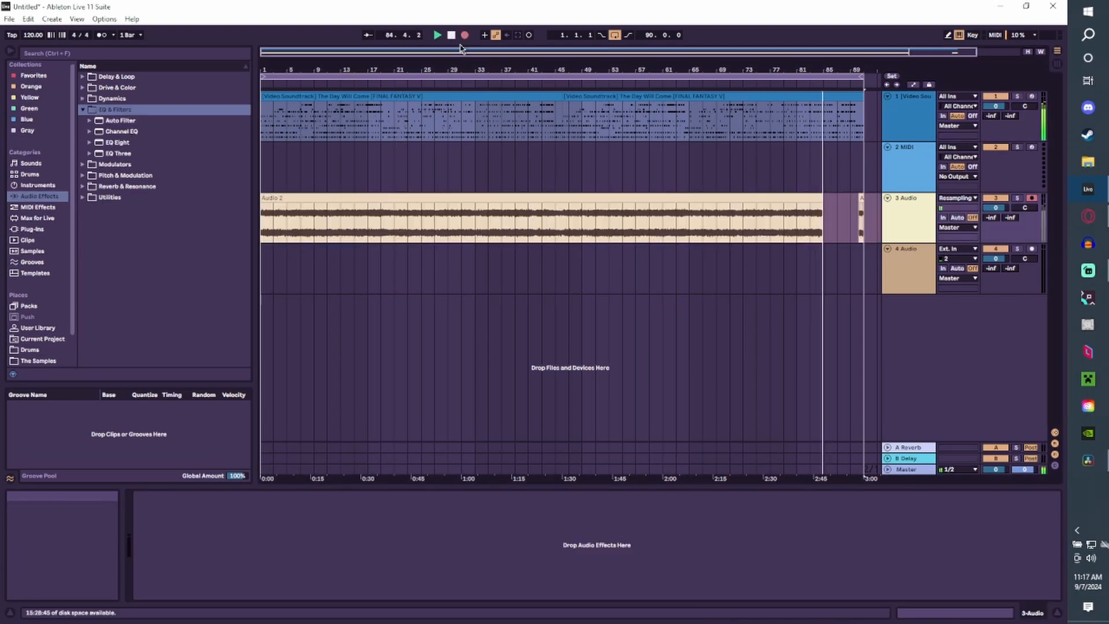
click(464, 34)
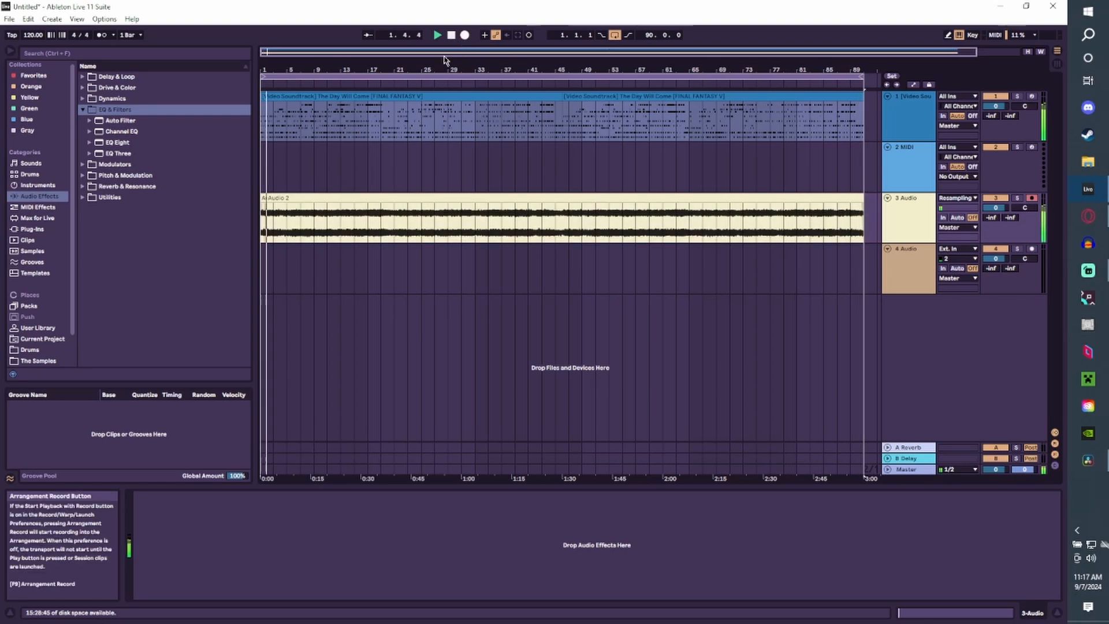
click(263, 219)
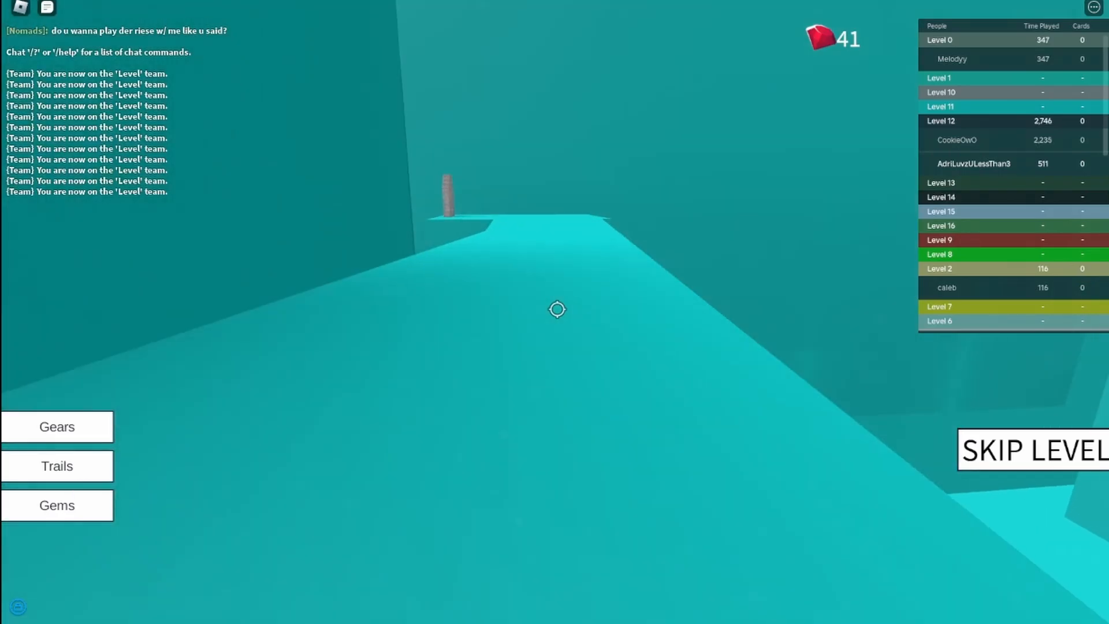
Switch to Roblox and walk along the turquoise path to the wide platform with the stone arch.
key(w)
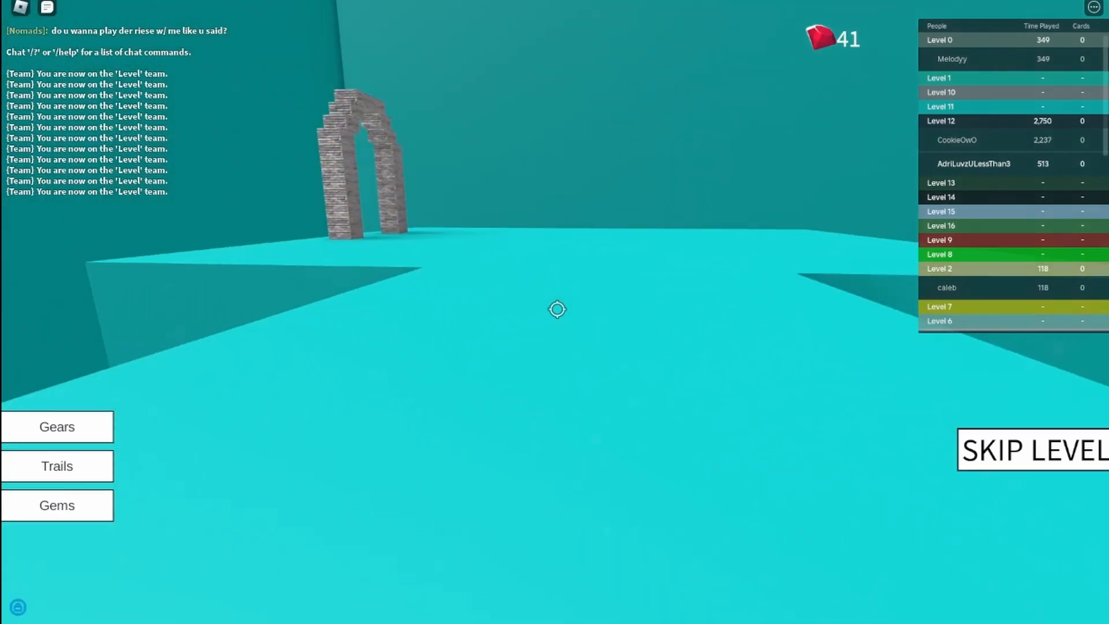
key(w)
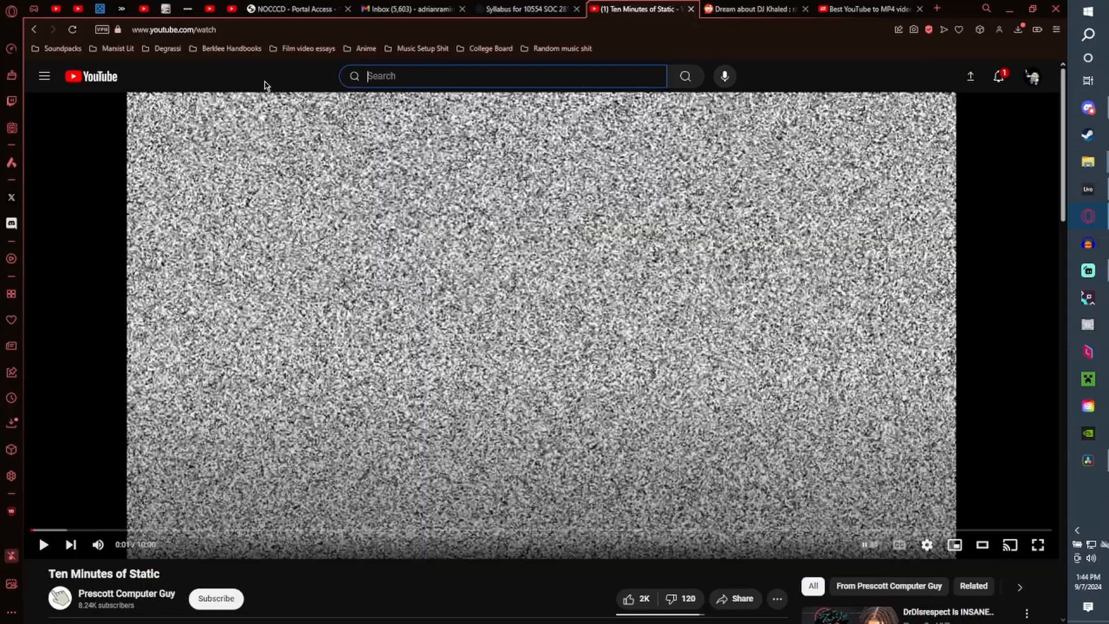
Switch to YouTube, search for "ASMR rain forest noises" and look through the results.
text(ASMR rain forest noises)
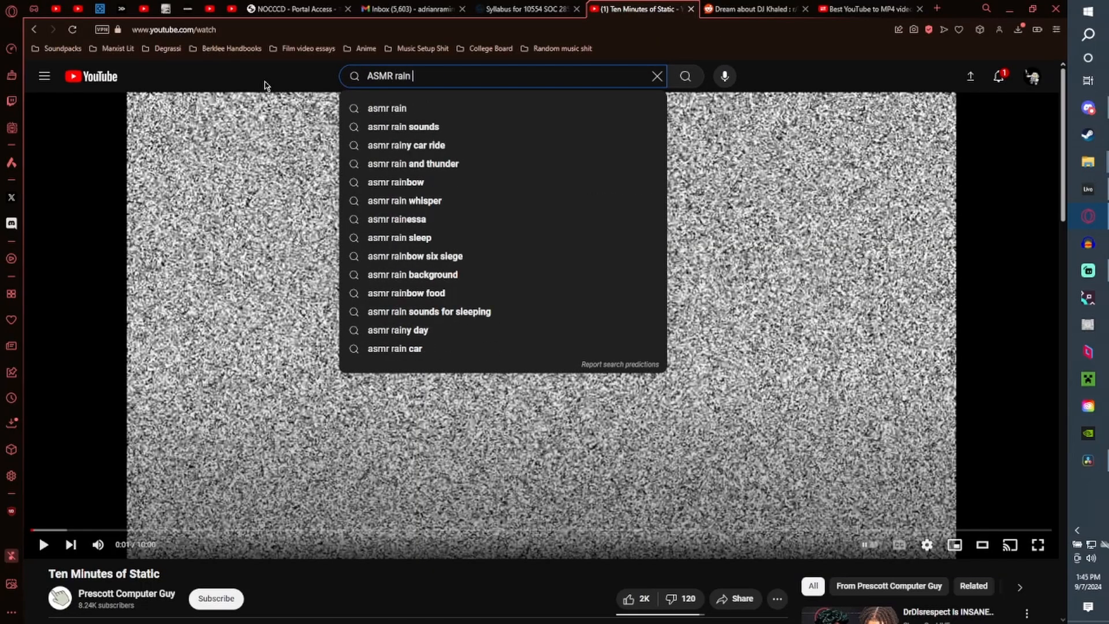
key(Return)
scroll(403, 353, down, 8)
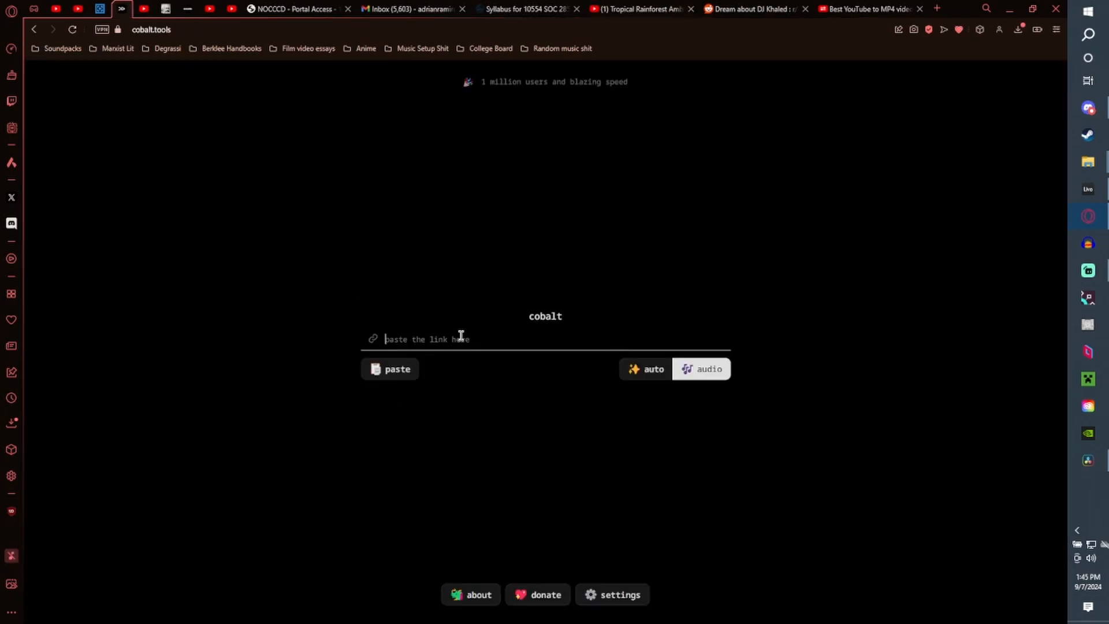
In Ableton Live, place the Rainforest Sounds 10 minutes sample on the third track and turn off its warping.
key(ctrl+v)
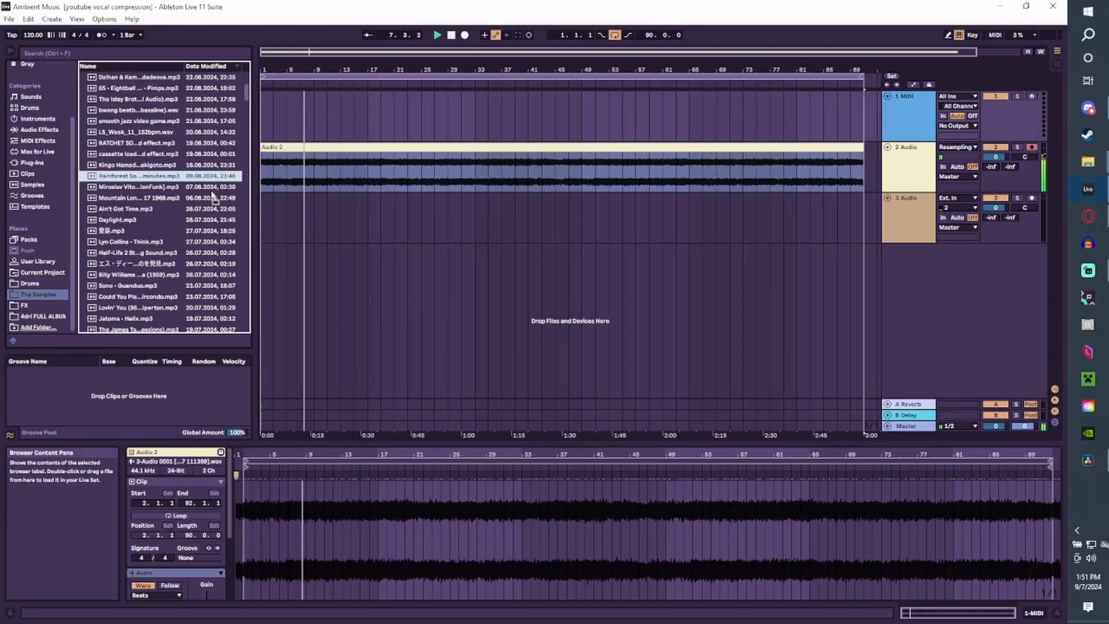
drag(213, 198, 267, 227)
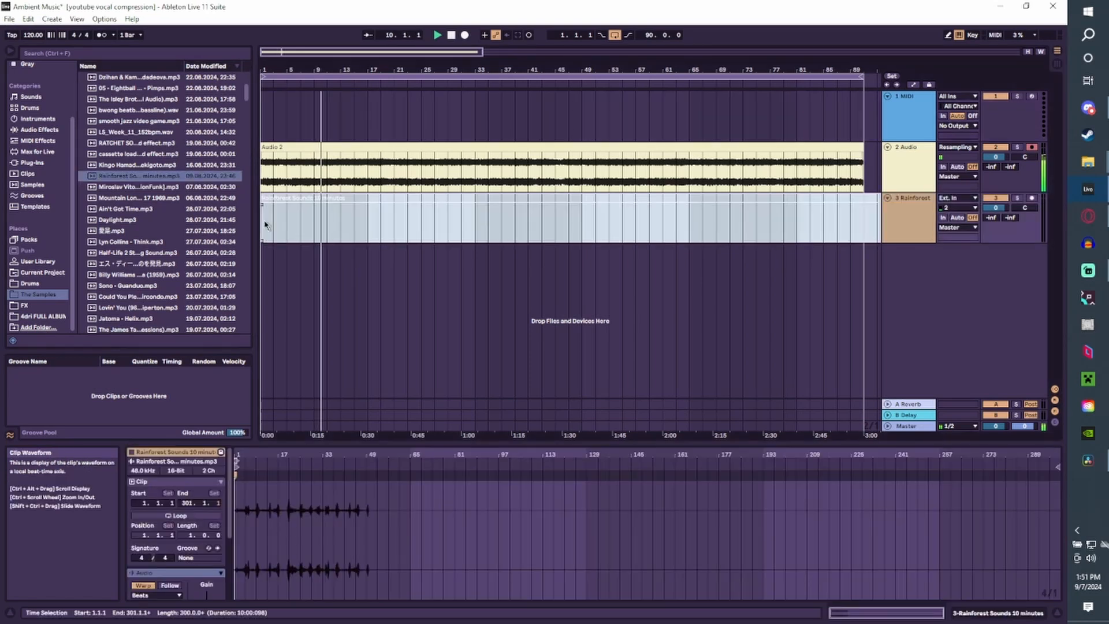
click(143, 585)
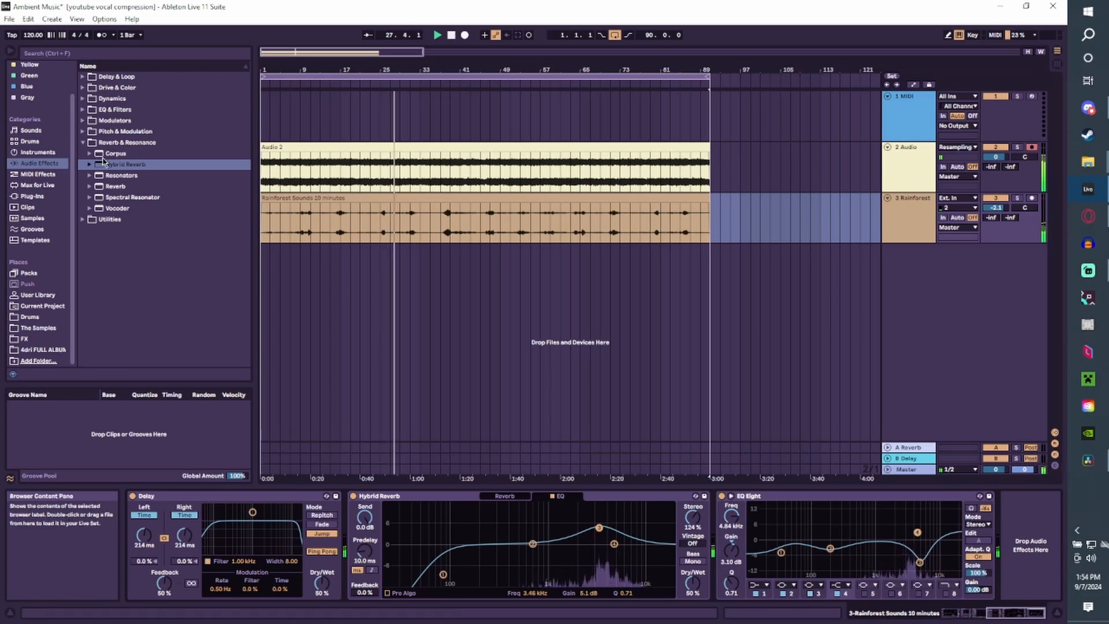
Place the PINK NOIZ.wav sample at bar 11 on a fourth track and duplicate it into a run of short clips up to bar 13.
click(45, 198)
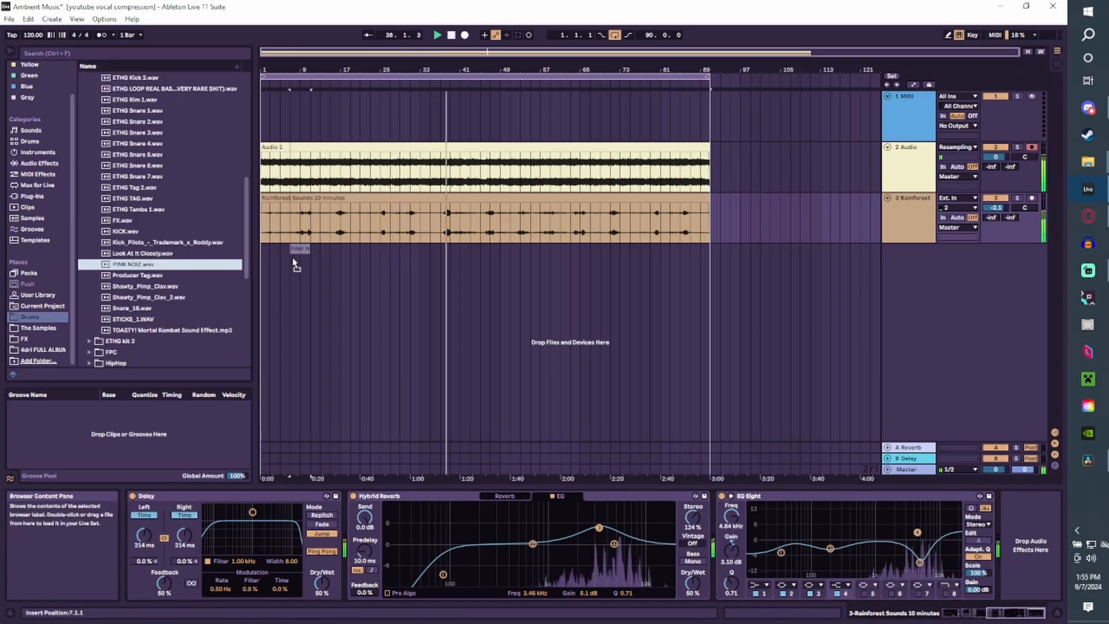
drag(293, 261, 322, 260)
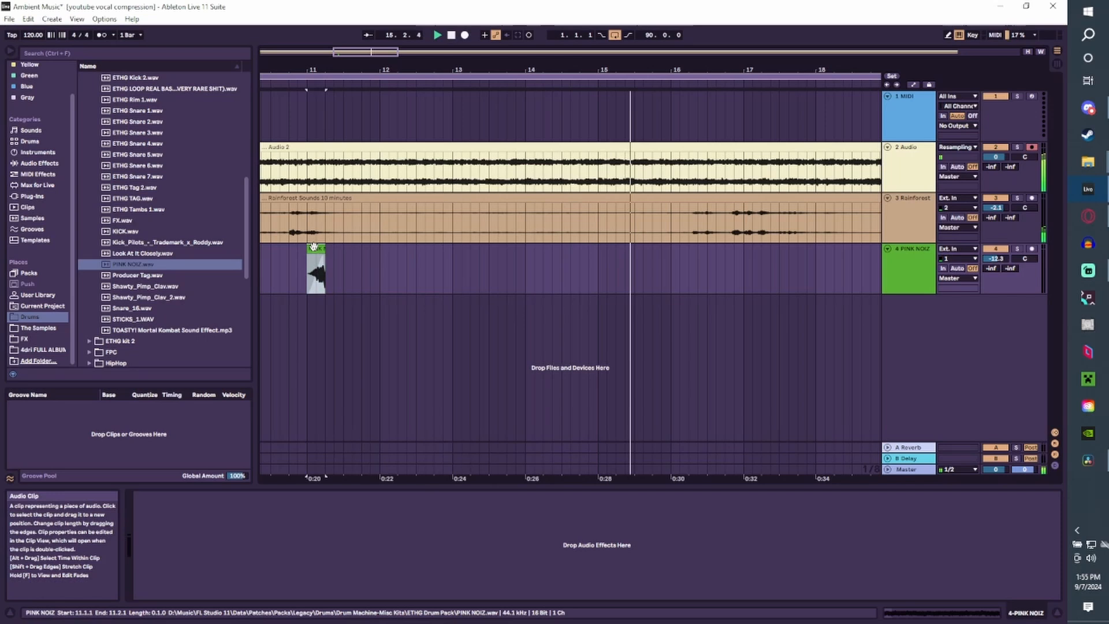
key(ctrl+d)
key(ctrl+d)
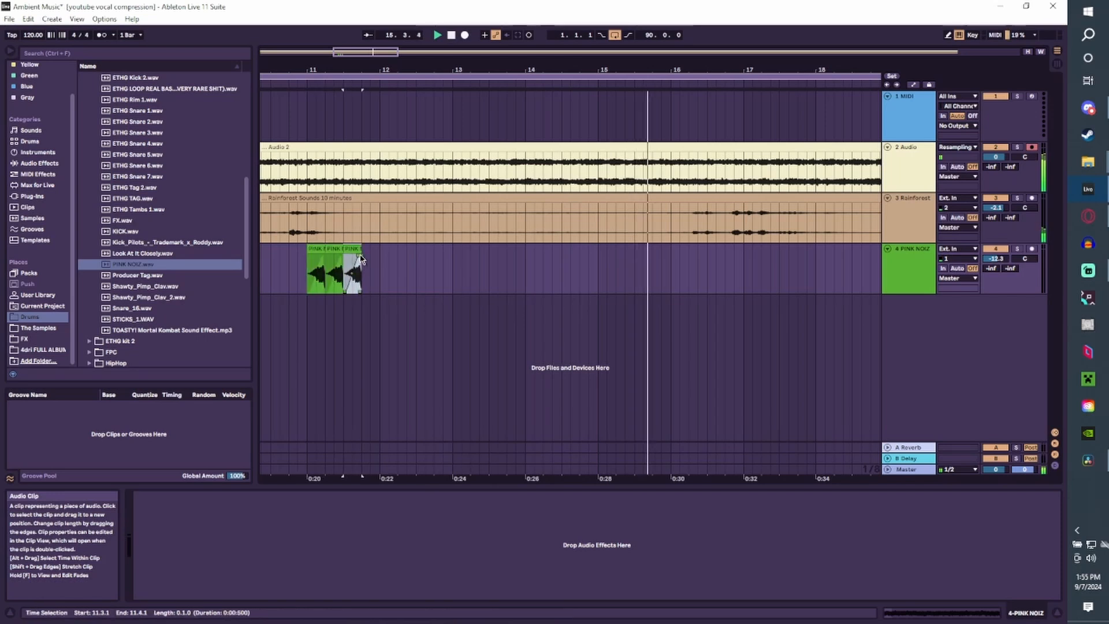
key(ctrl+d)
key(ctrl+d)
key(ctrl+d)
key(ctrl+d)
key(ctrl+d)
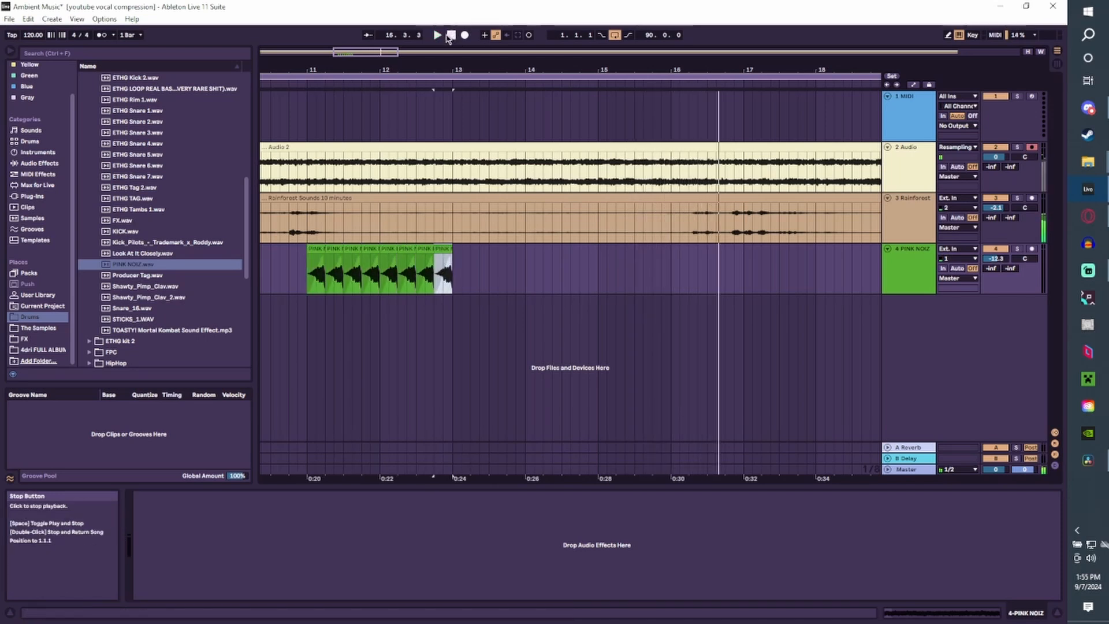
key(space)
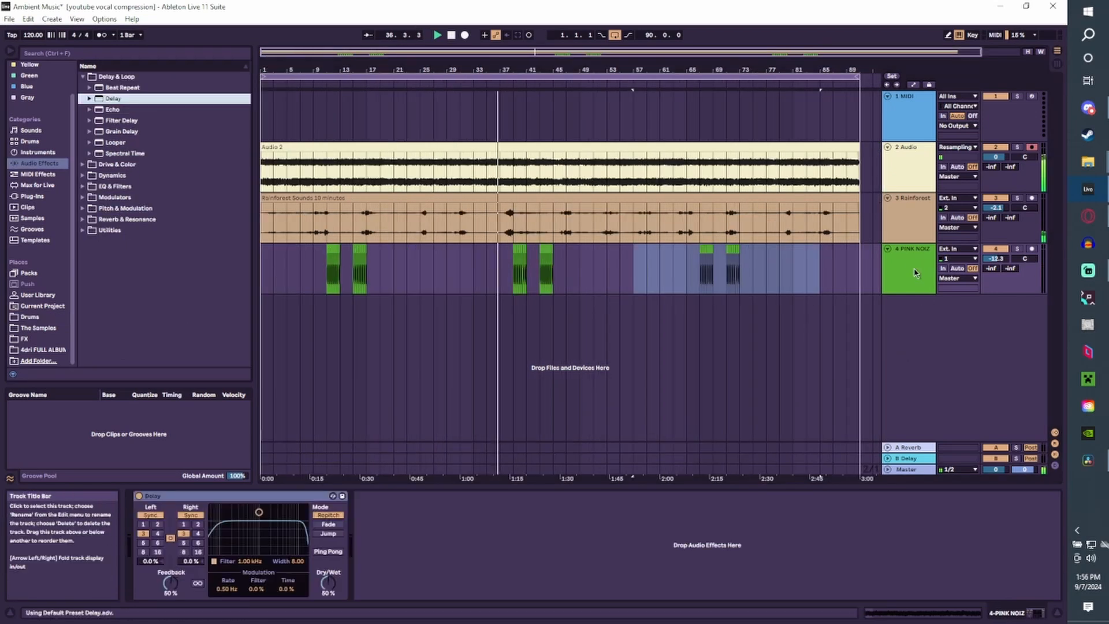
Set the pink noise track's Delay to Jump mode with Ping Pong, unsynced Time mode, 59% Feedback and 66% Dry/Wet.
click(327, 551)
click(328, 533)
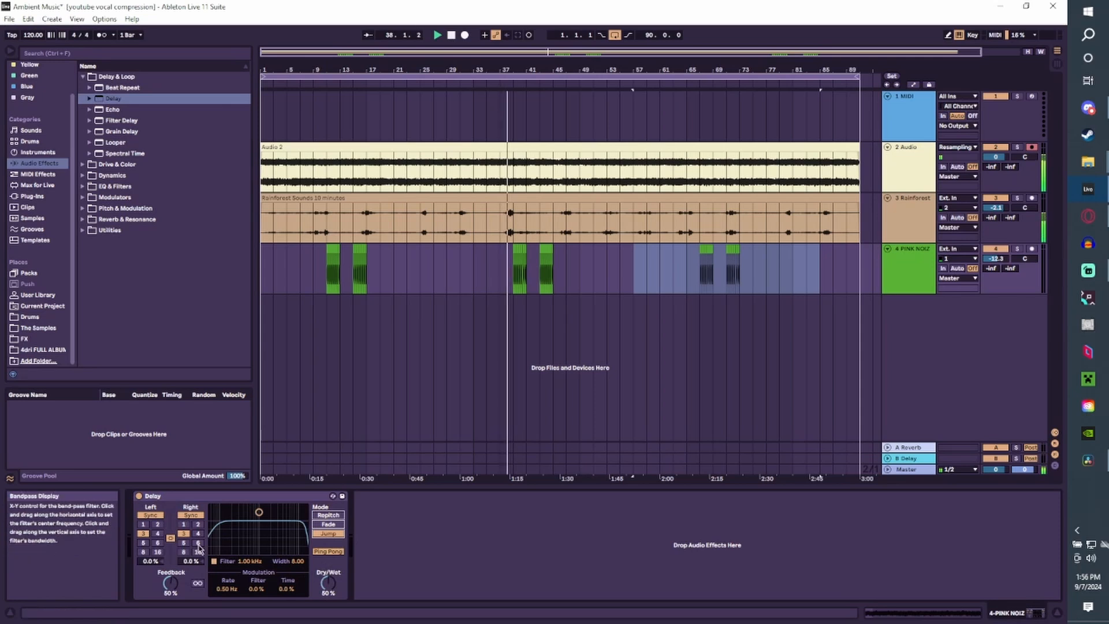
click(150, 515)
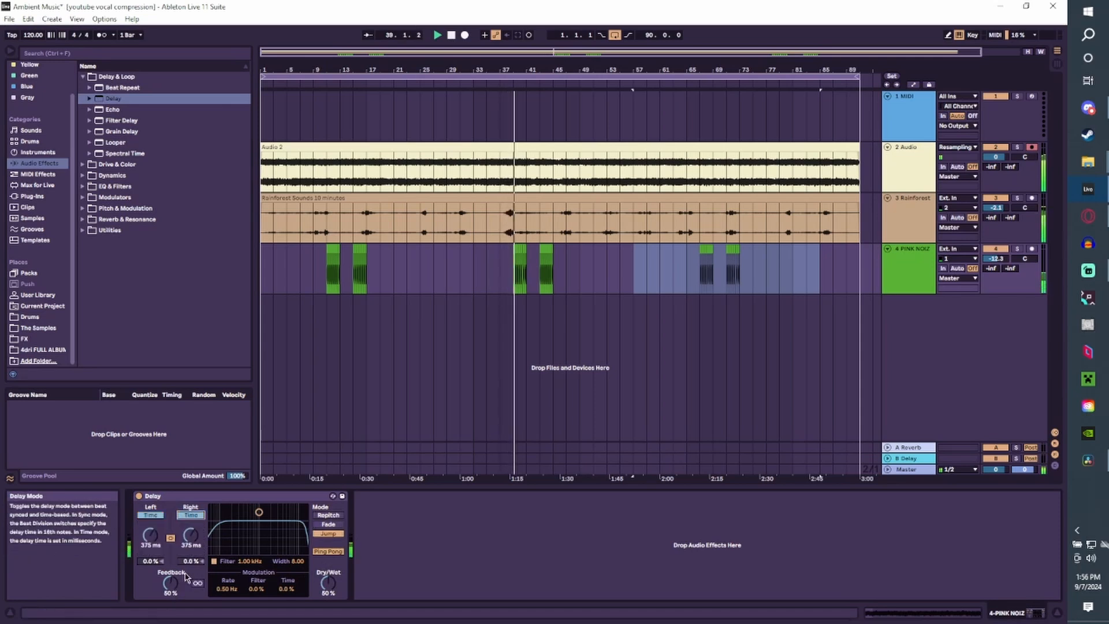
drag(173, 582, 173, 583)
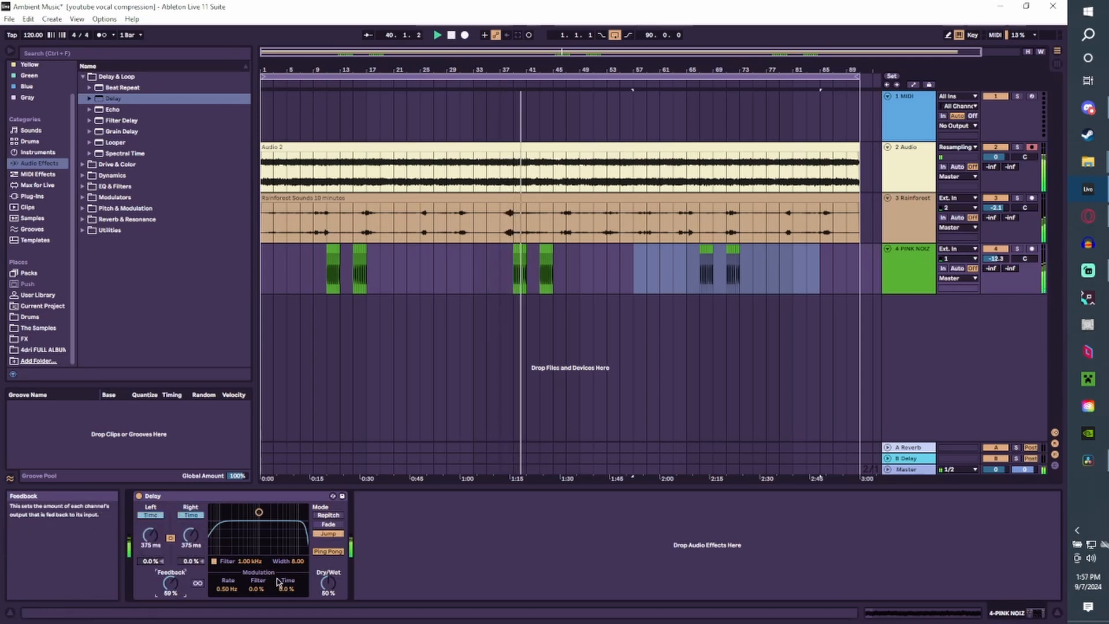
drag(330, 581, 330, 589)
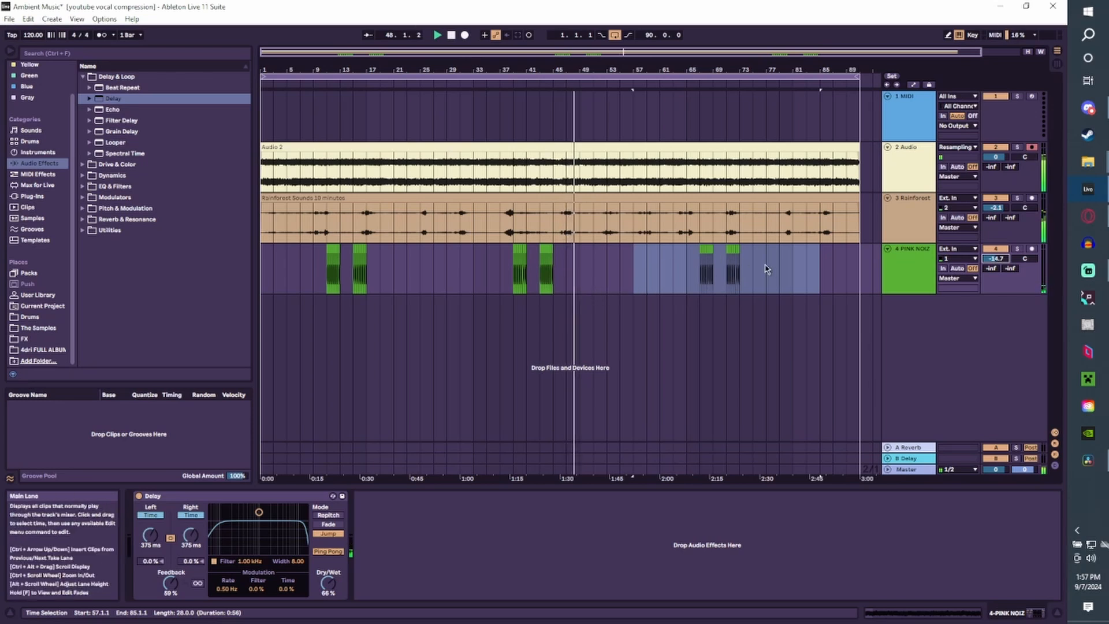
Delete the pink noise clips between bars 57 and 85 on the fourth track.
key(Delete)
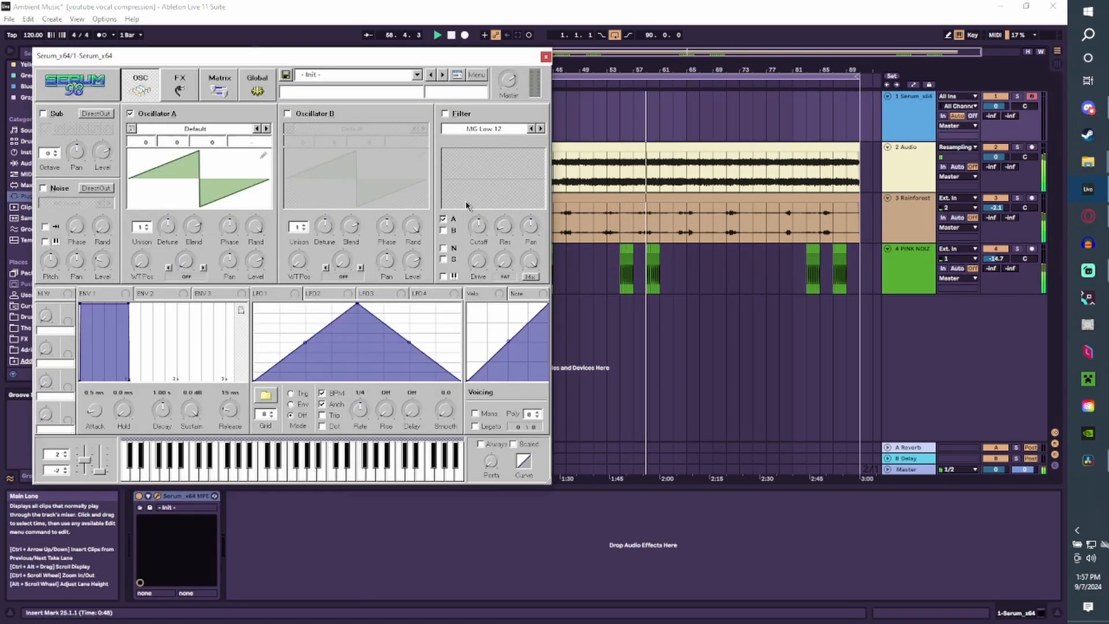
Load the Analog_BD_Sin wavetable into Serum's Oscillator A, lower its octave to -2 and adjust its detune.
click(213, 131)
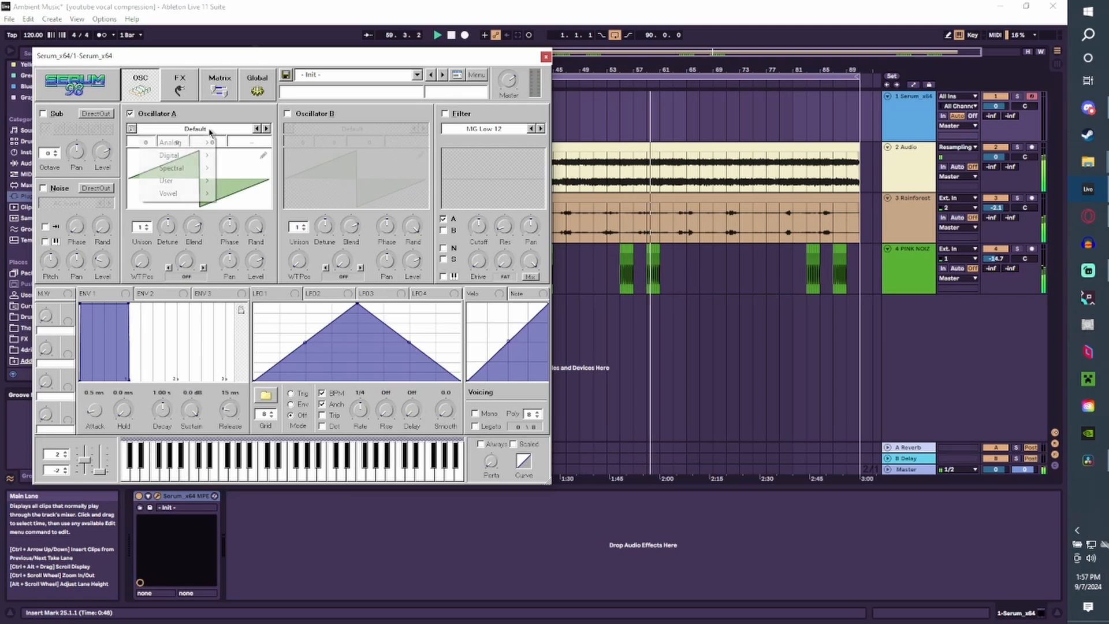
mouse_move(196, 146)
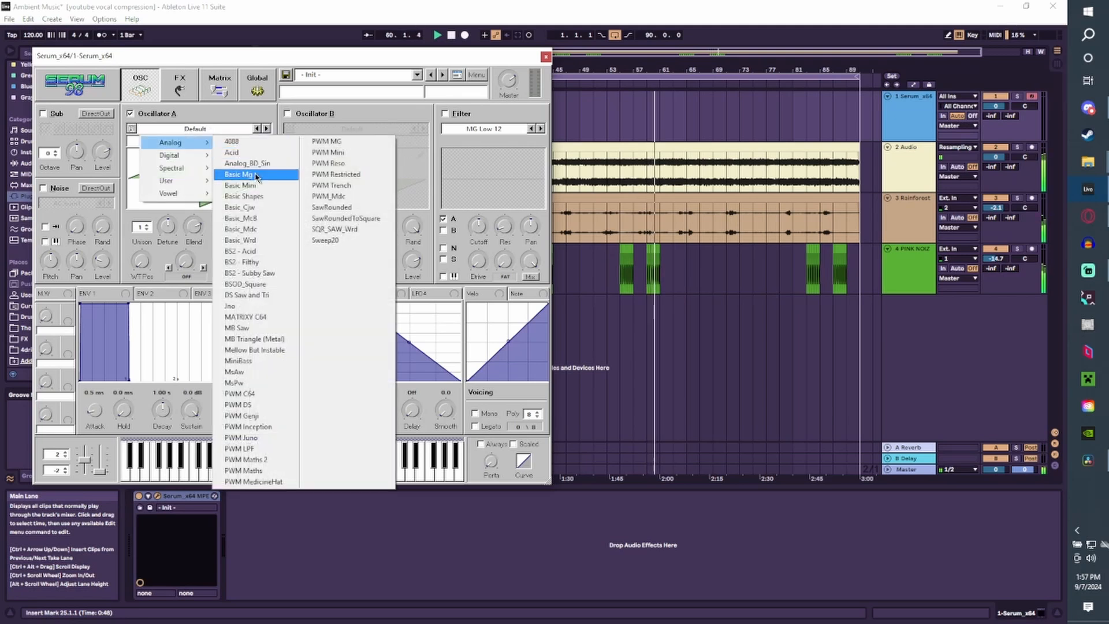
click(248, 158)
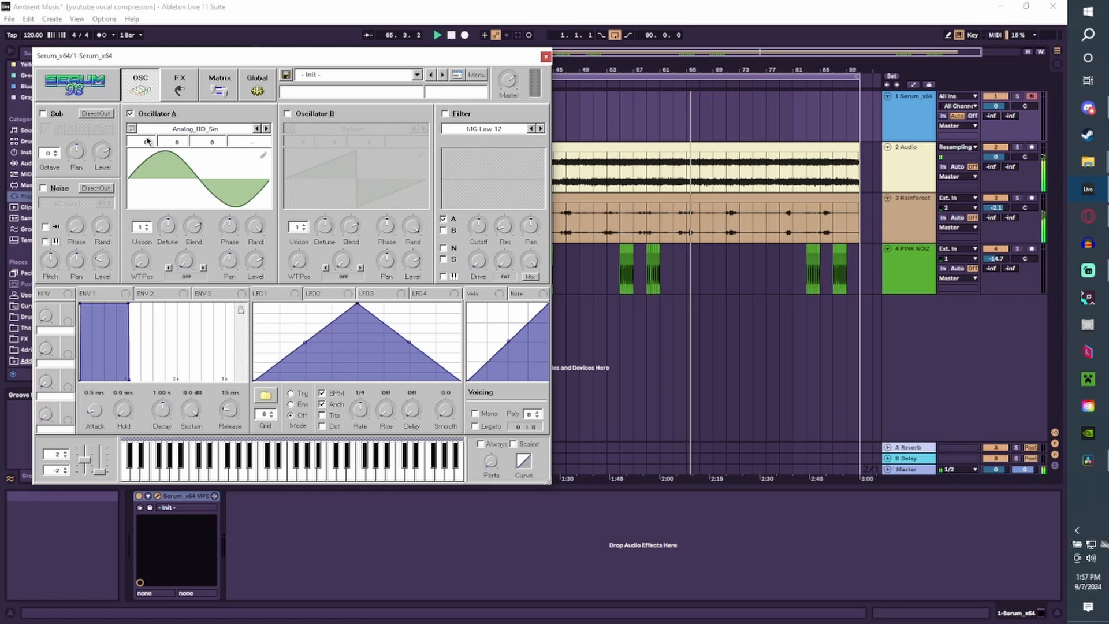
drag(148, 170, 149, 178)
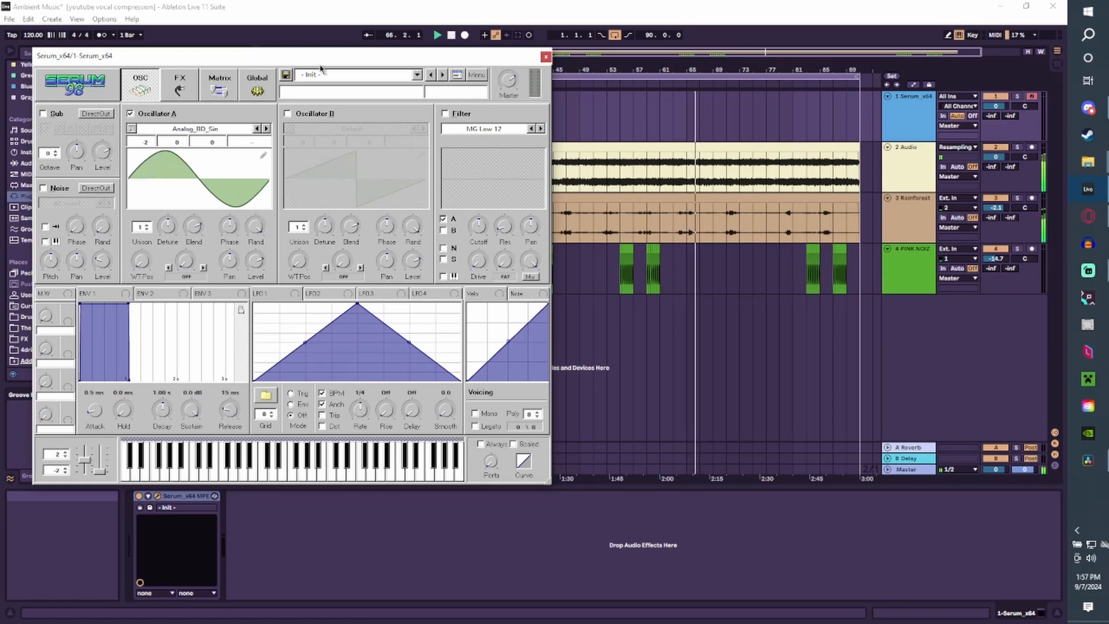
click(451, 35)
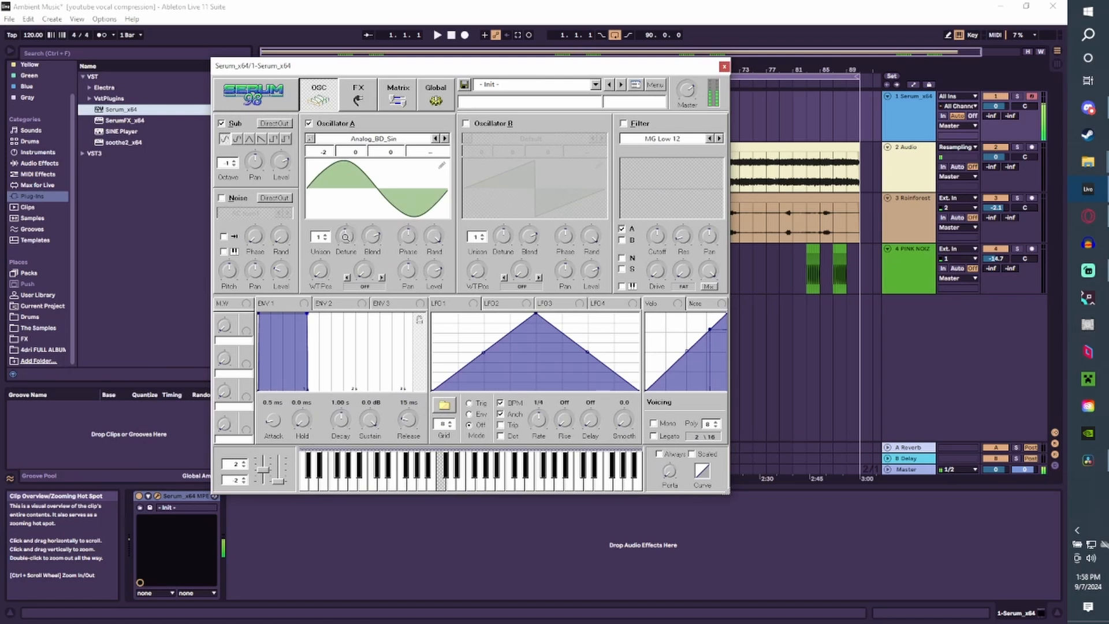
drag(345, 237, 347, 253)
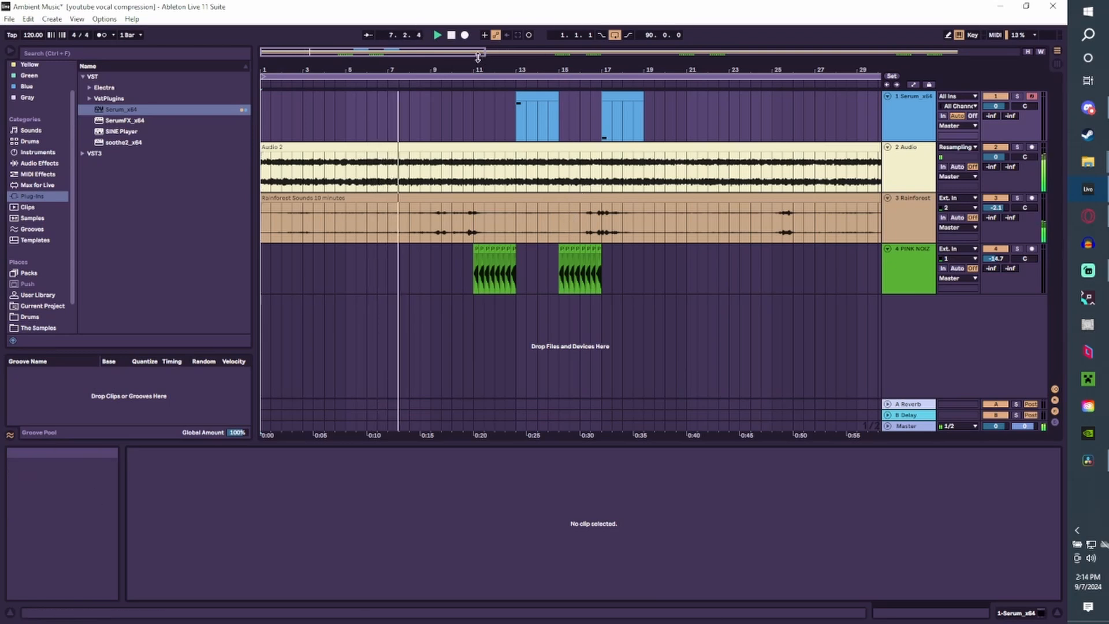
Paste a copy of the Tropicalada clip at bar 41 on the fifth track.
drag(477, 56, 379, 52)
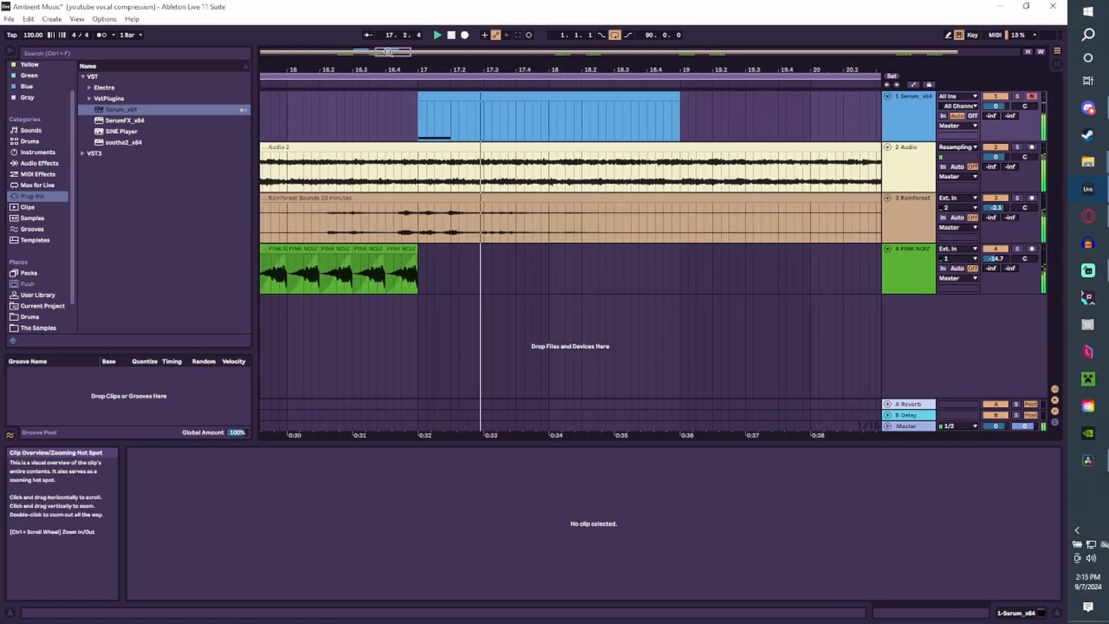
drag(408, 52, 487, 53)
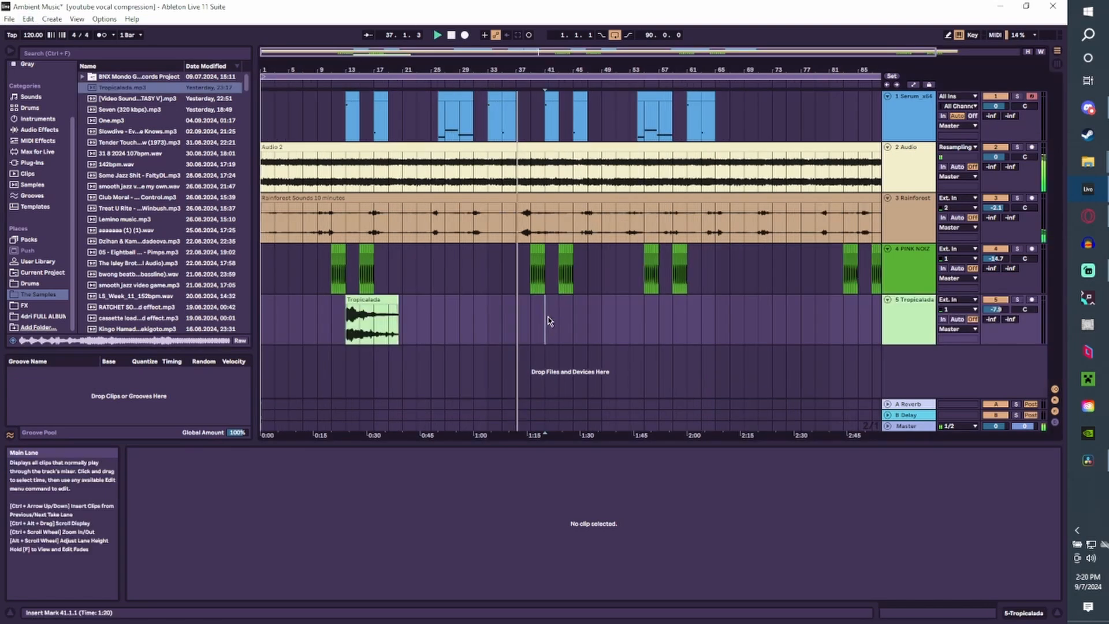
key(ctrl+v)
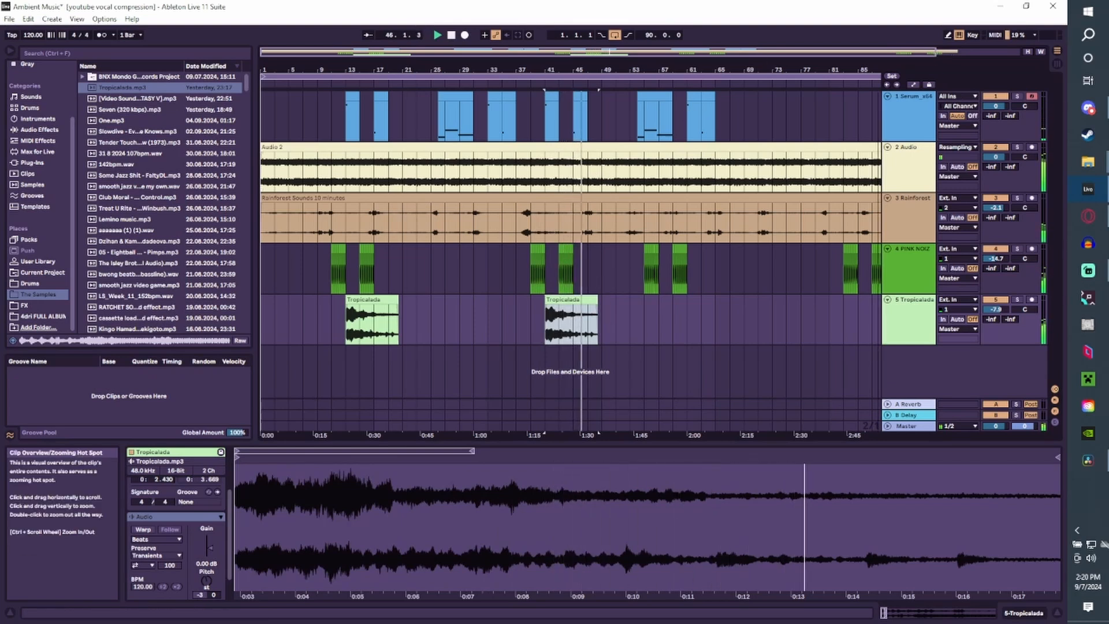
drag(935, 53, 936, 55)
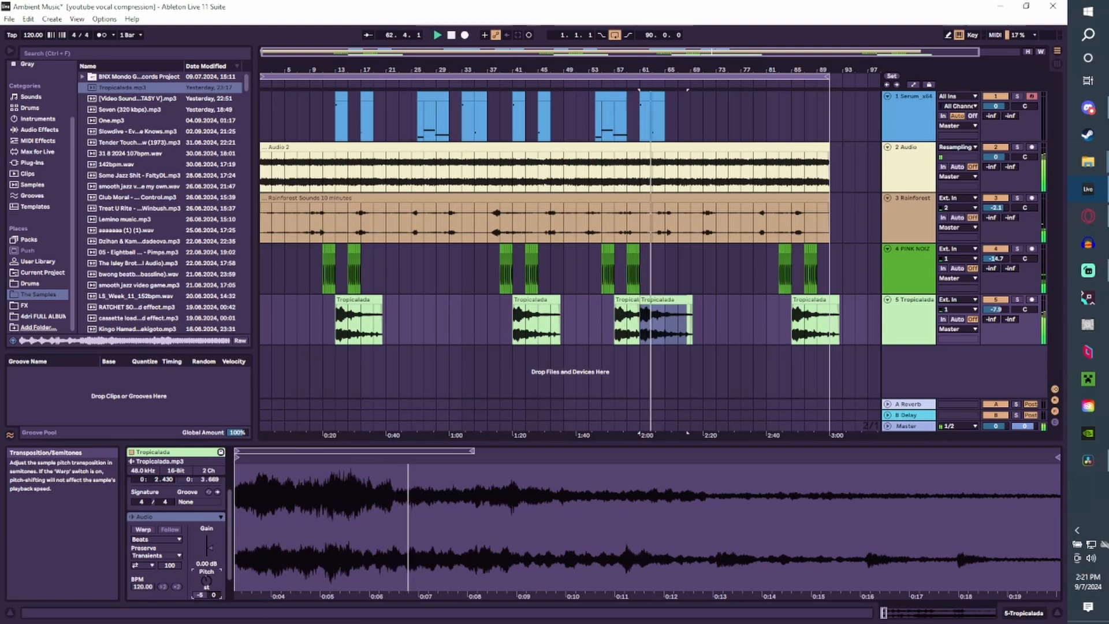
Adjust the transposition of the Tropicalada clip at bar 61, then stop playback and return to the start of the arrangement.
drag(207, 581, 206, 578)
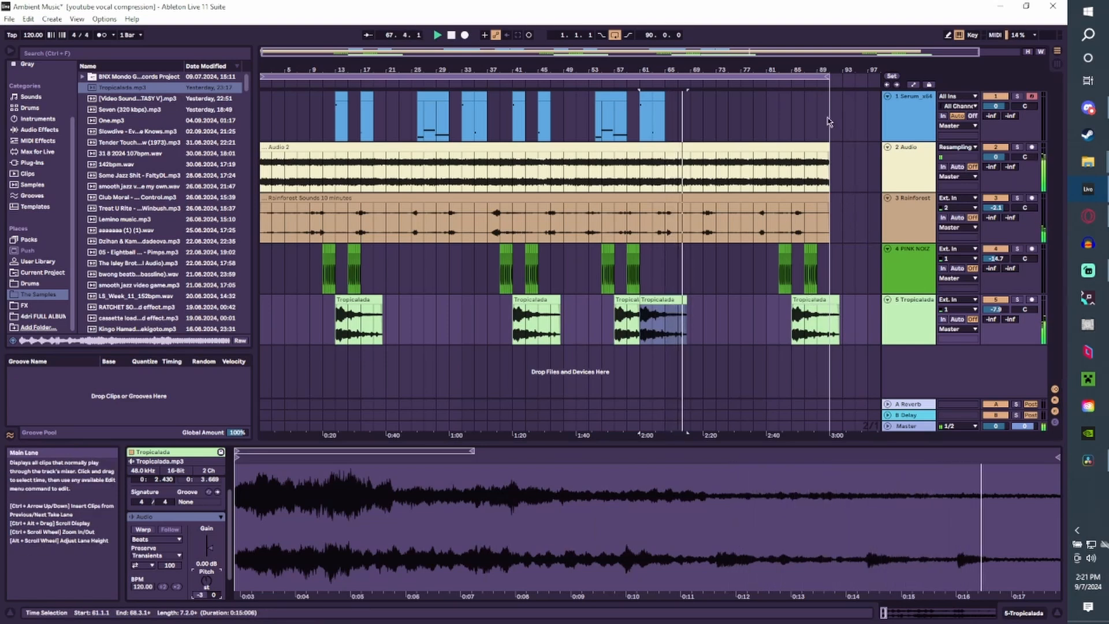
double_click(452, 35)
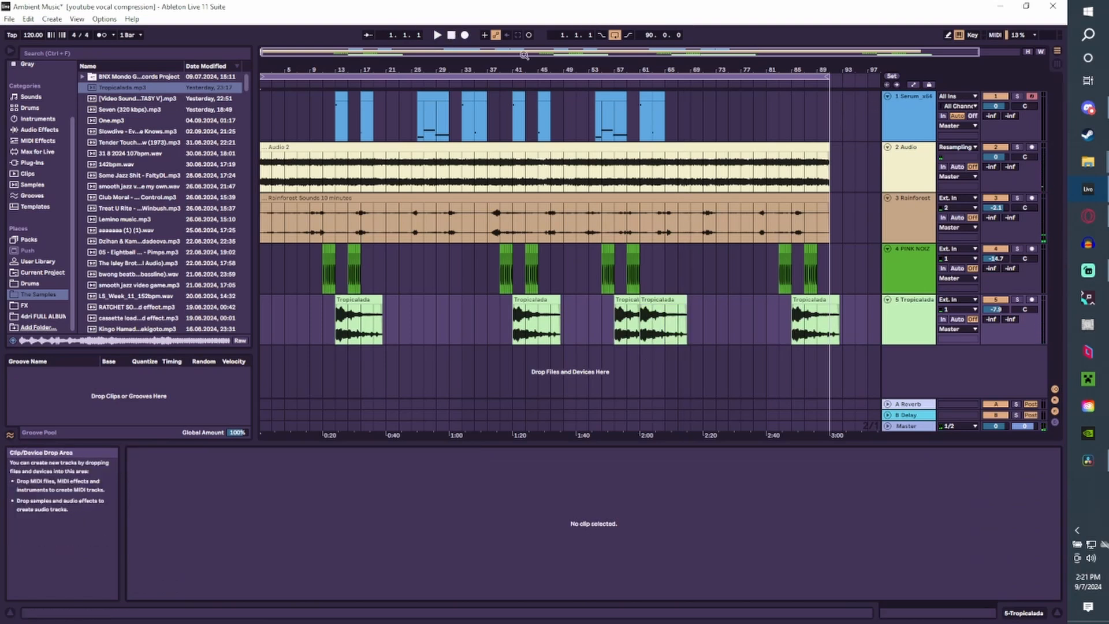
drag(474, 53, 472, 63)
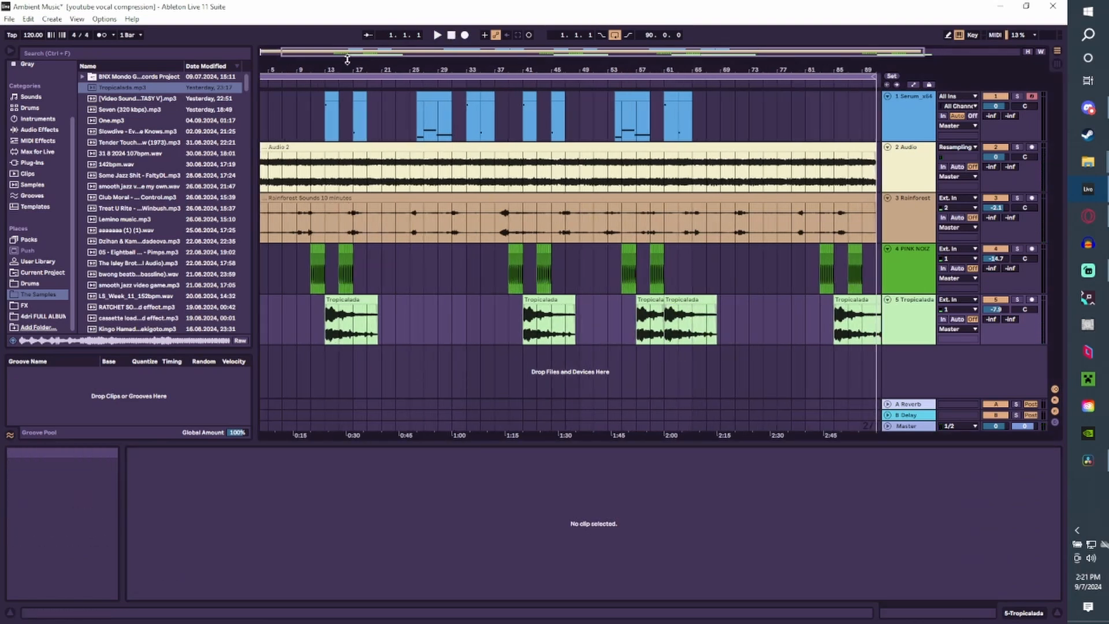
click(281, 56)
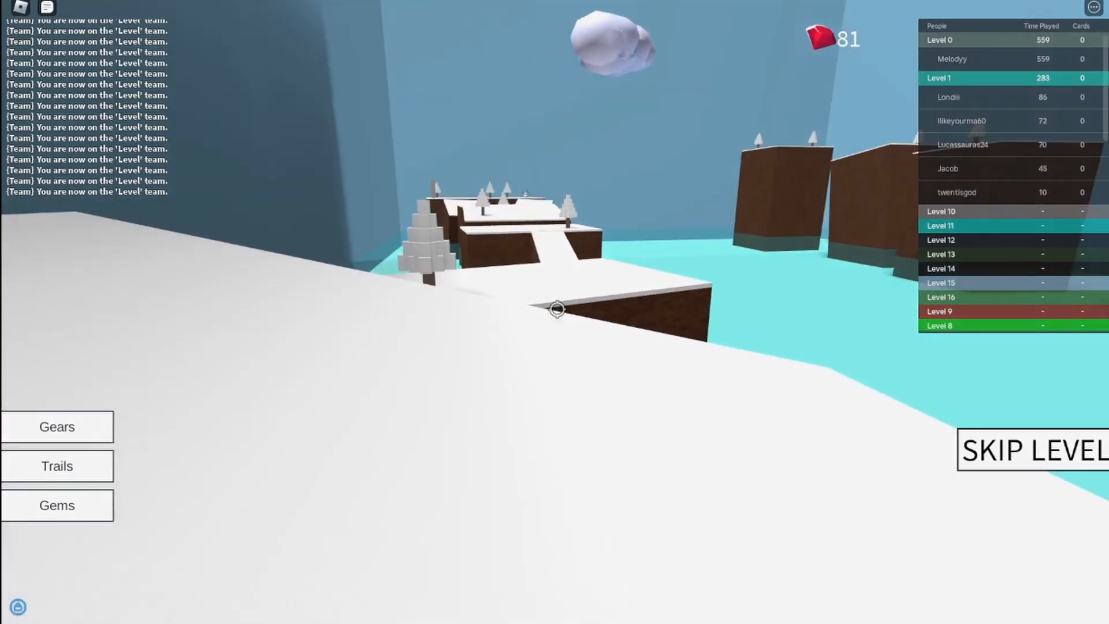
Switch to Roblox and jump across the snowy platforms of the obstacle course in first-person view.
key(w)
key(space)
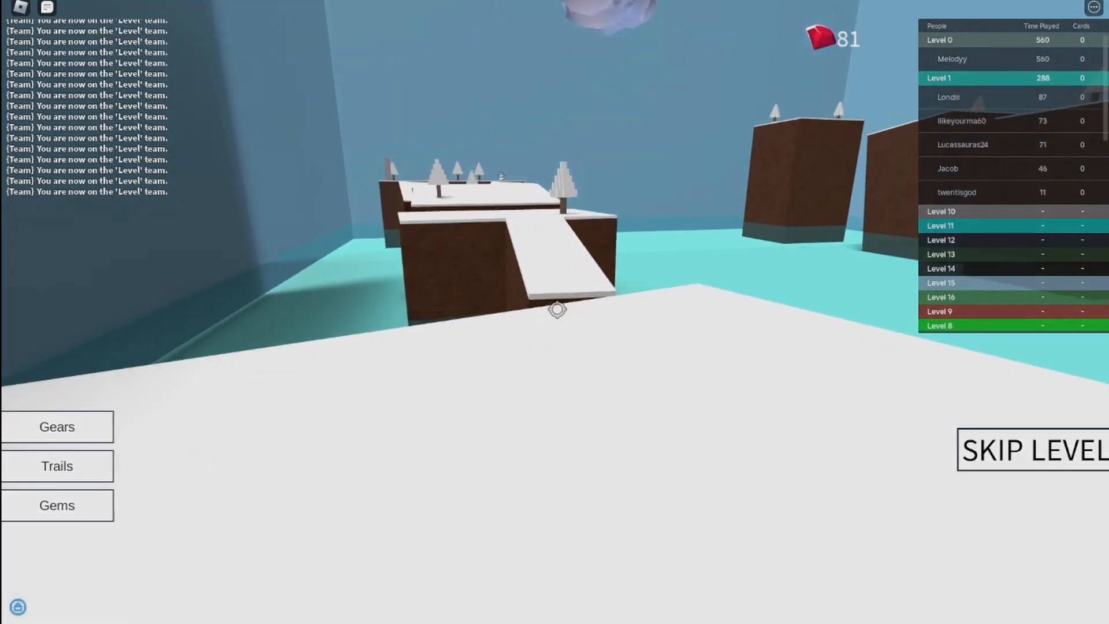
key(space)
key(space)
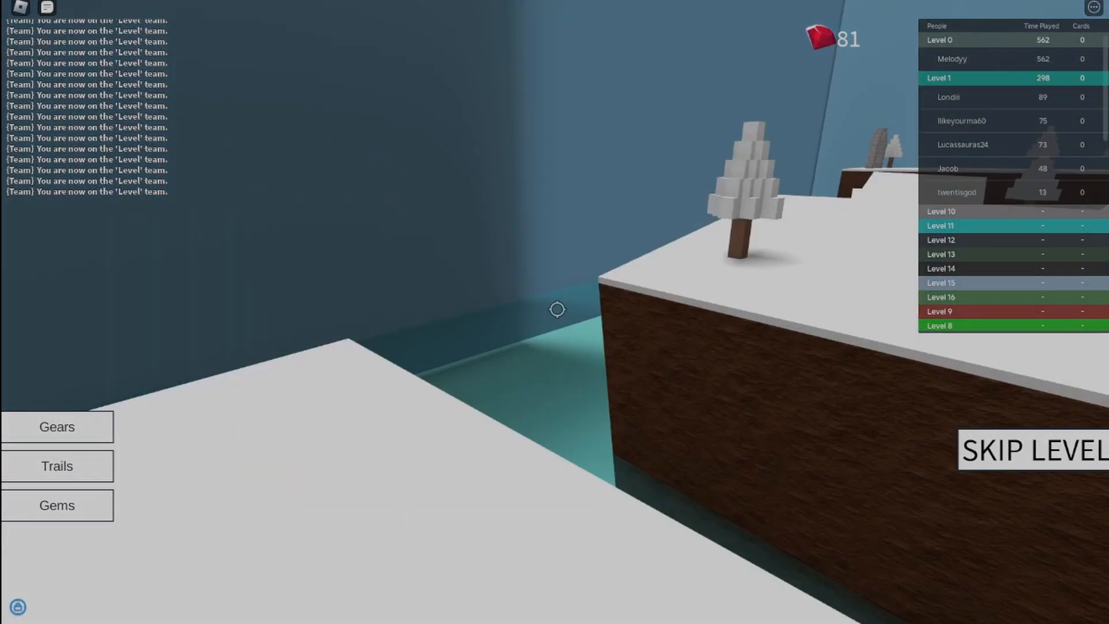
key(space)
key(space)
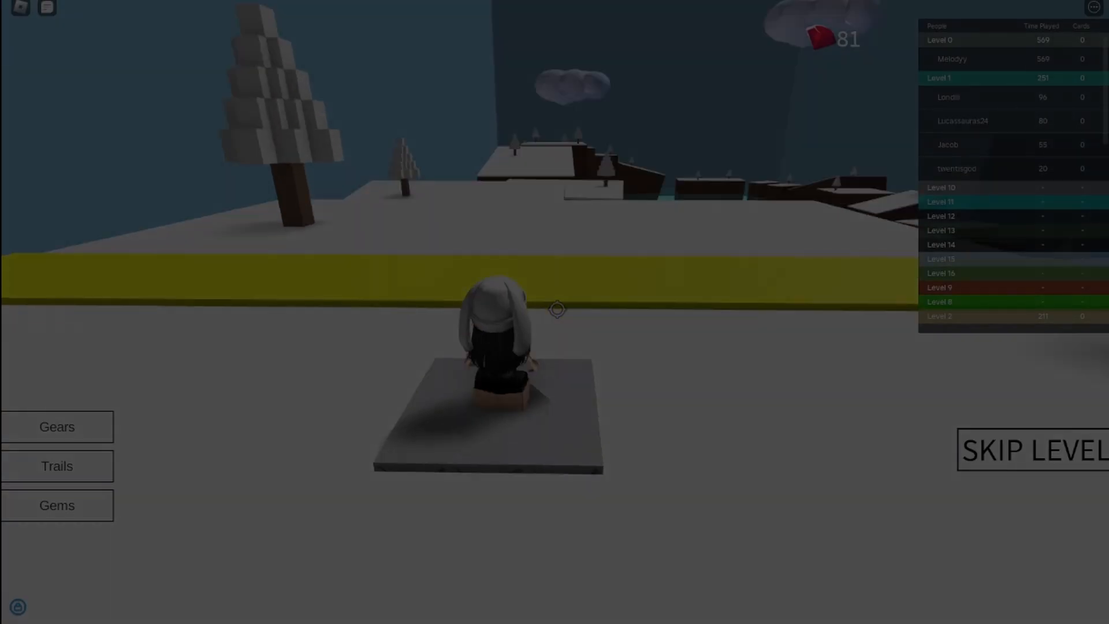
Run from the spawn pad across the yellow strip and jump along the snowy platforms with the camera behind the character.
key(w)
scroll(557, 309, down, 3)
scroll(557, 309, down, 2)
key(space)
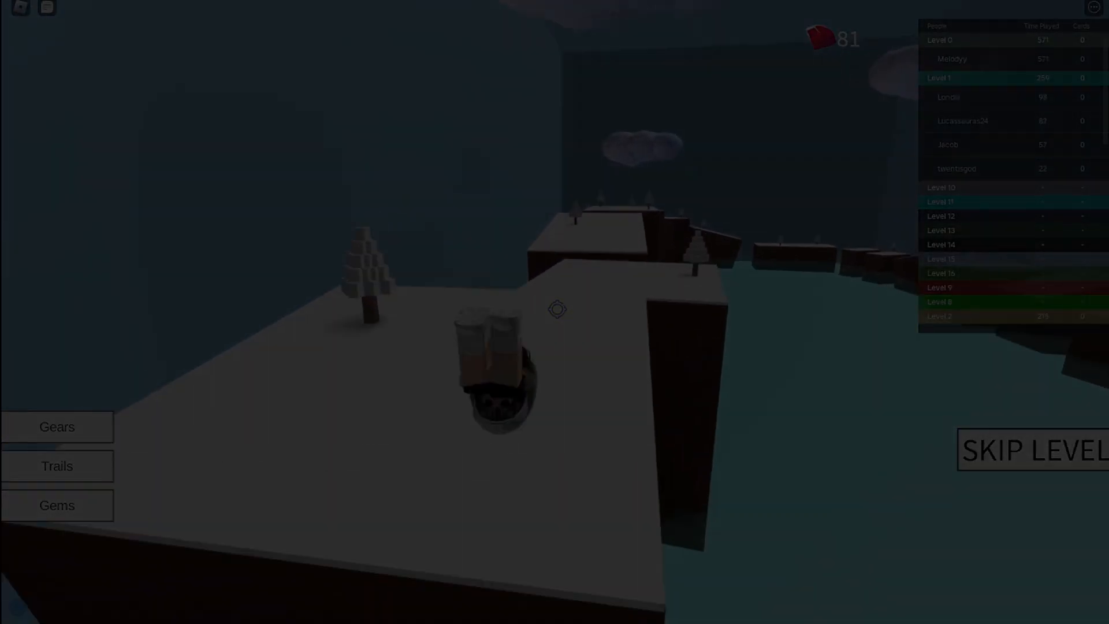
key(space)
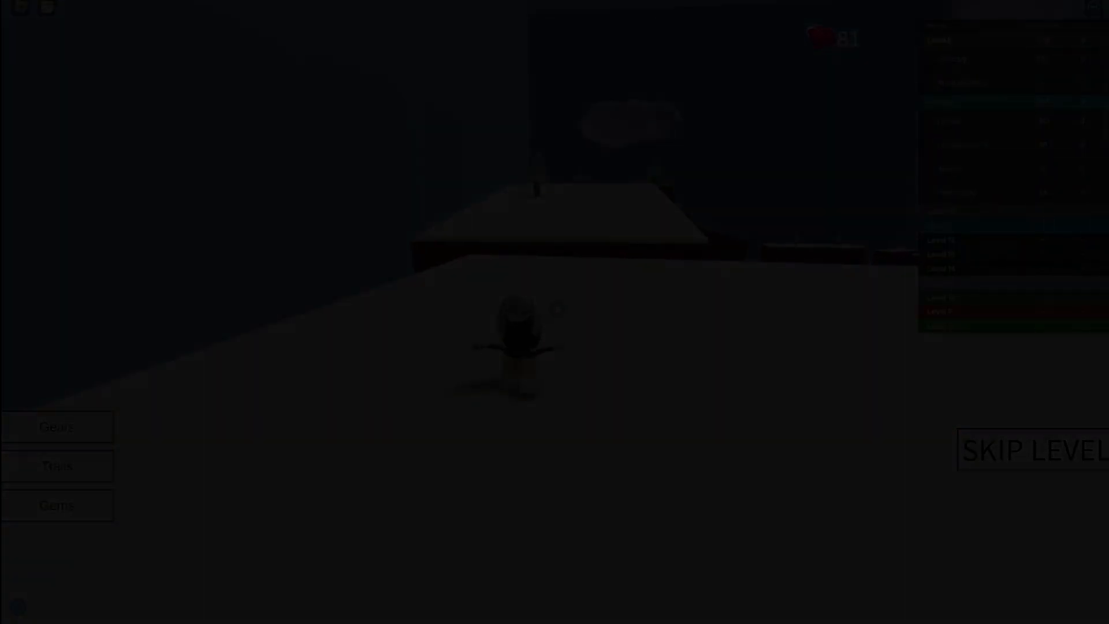